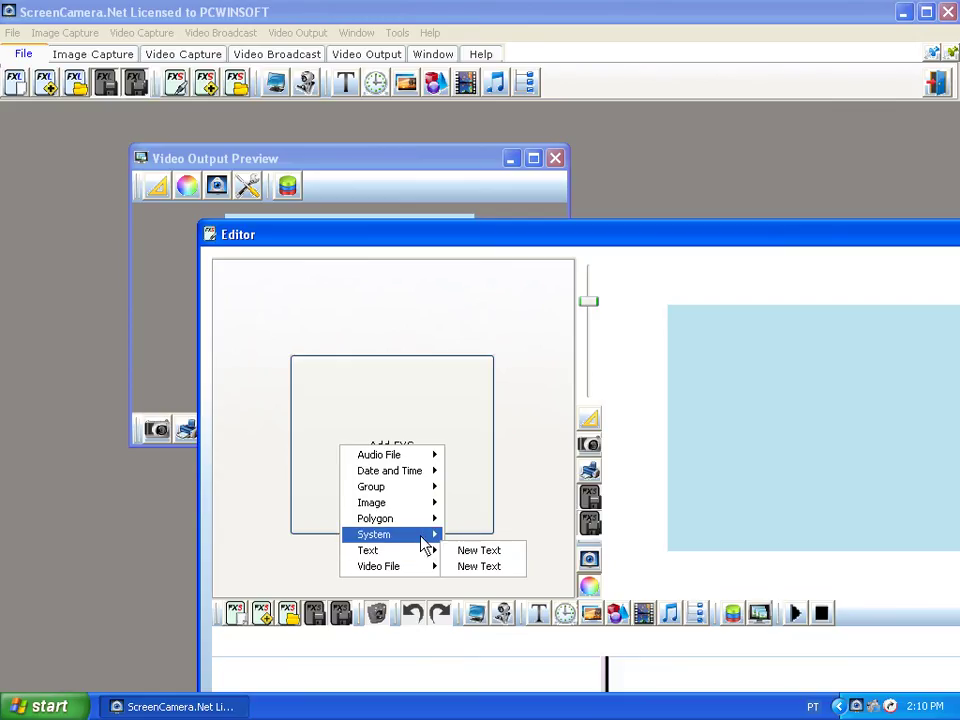
- Add a new video file effect to the empty editor
mouse_move(426, 520)
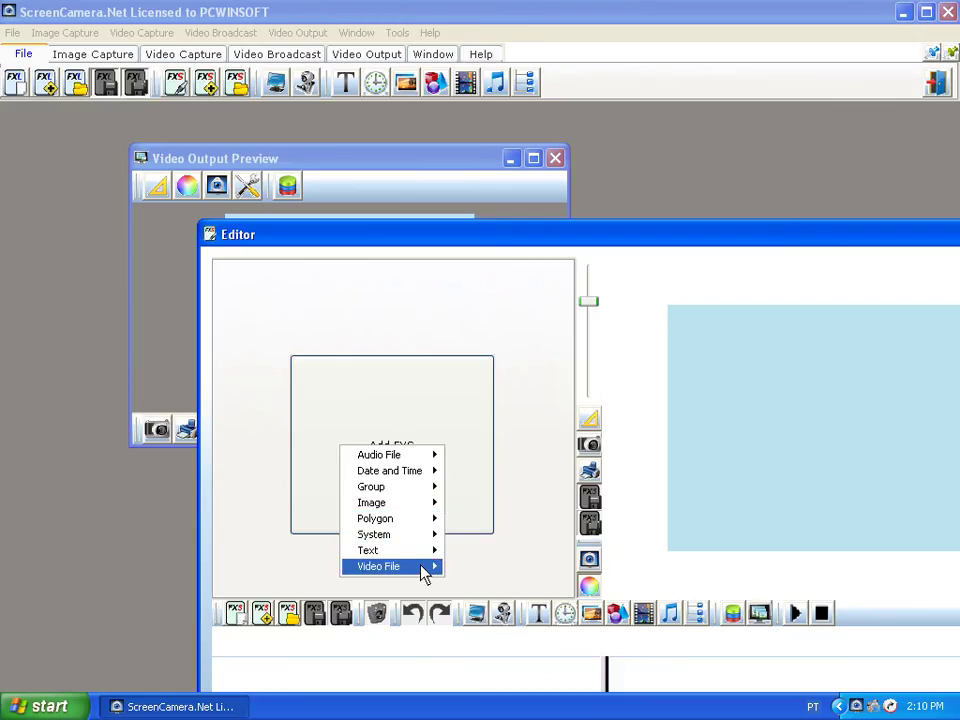
mouse_move(422, 568)
left_click(490, 567)
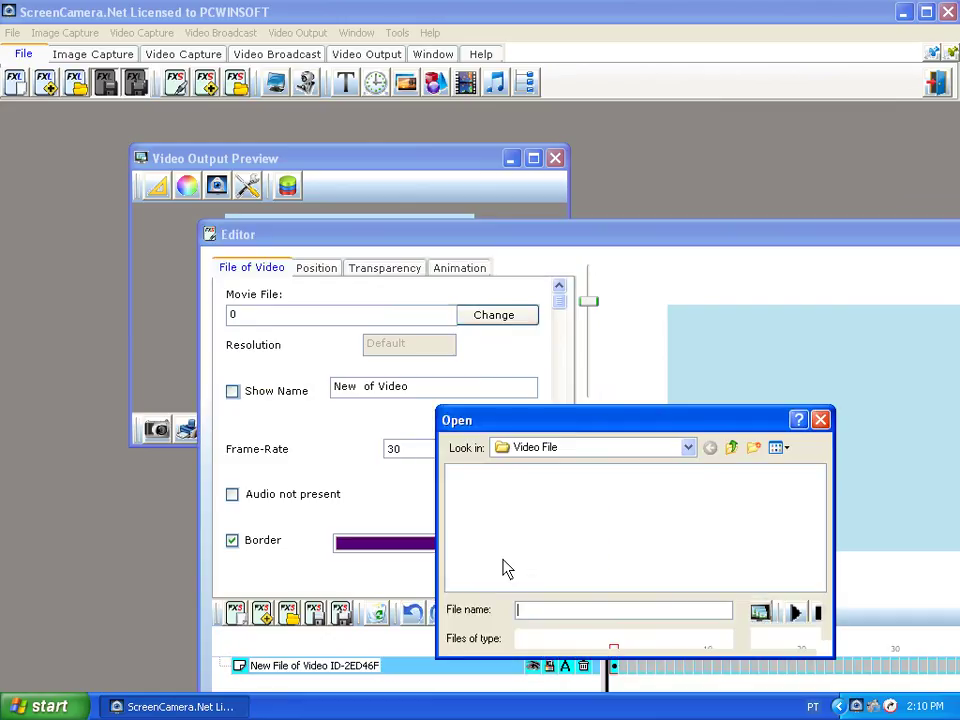
- Load rocky_balboa.wmv as the movie file from the samples folder under D:\TEMP\PCWinSoft.com\www antes de cloud server
left_click(603, 451)
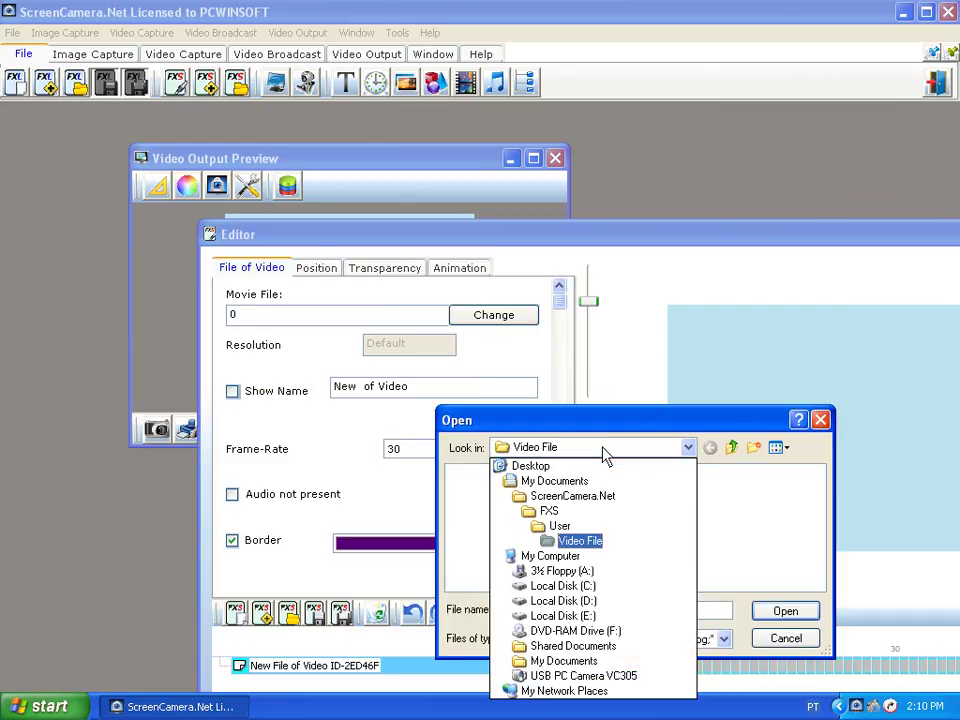
left_click(555, 601)
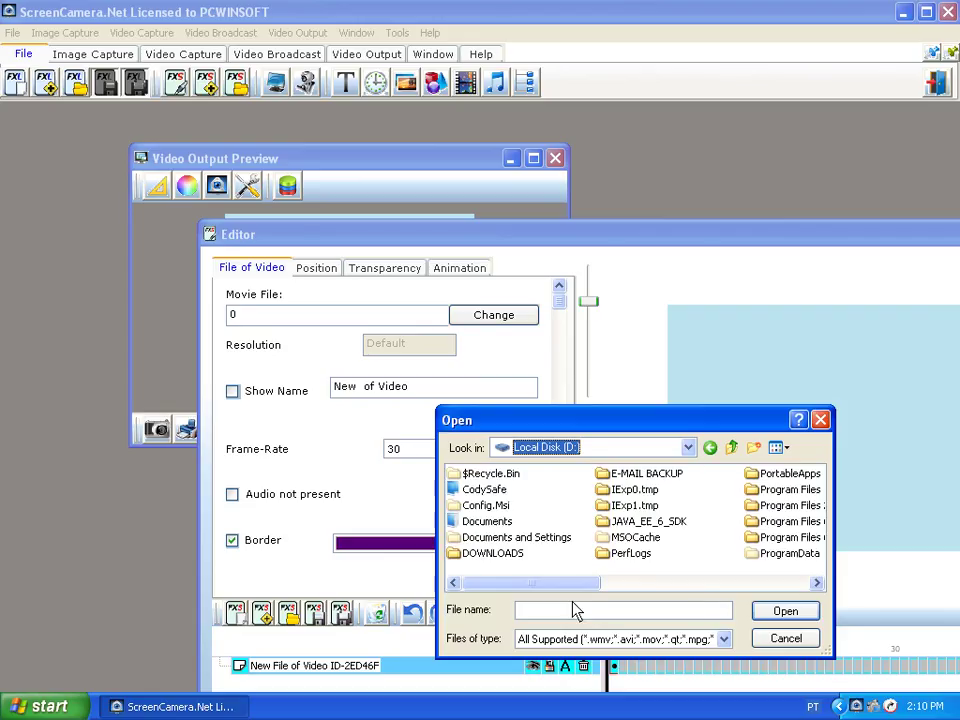
left_click(655, 584)
left_click(625, 555)
double_click(625, 555)
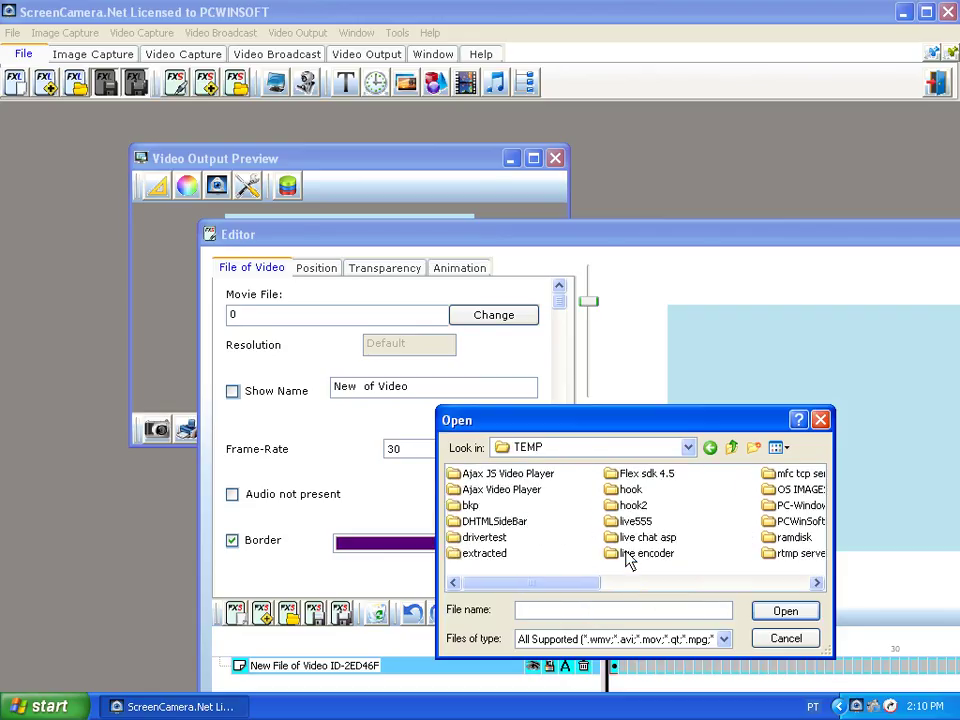
left_click(674, 584)
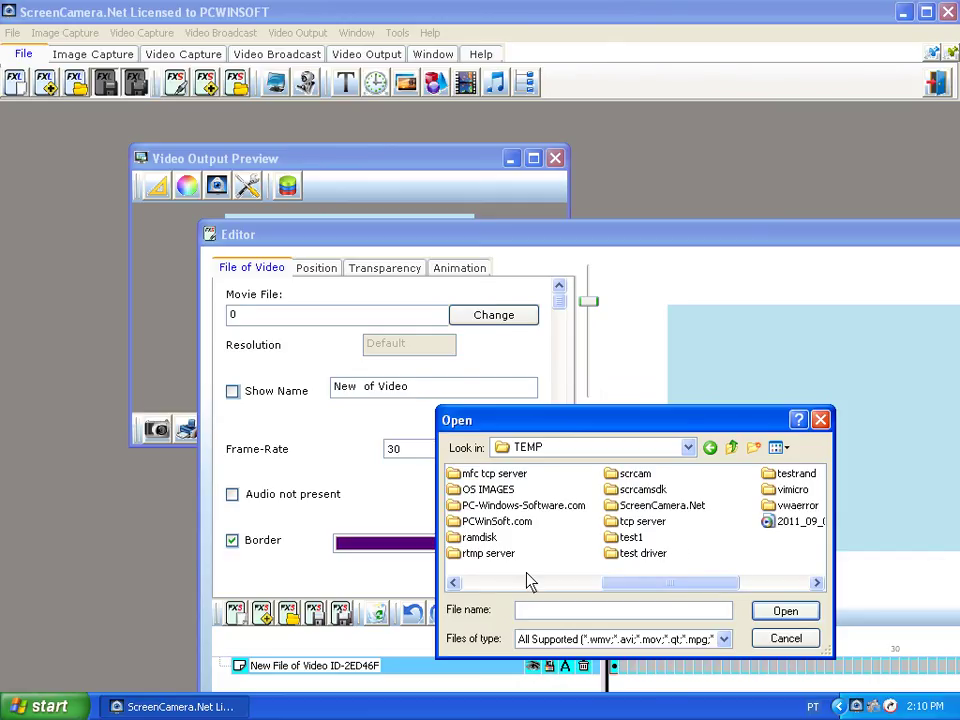
double_click(498, 525)
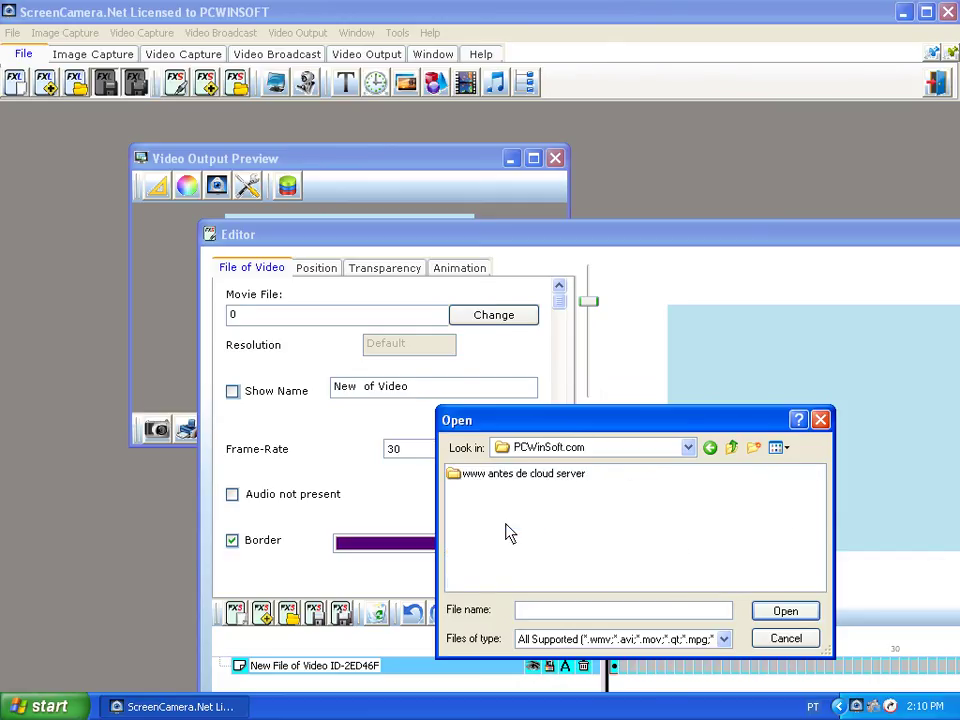
double_click(491, 474)
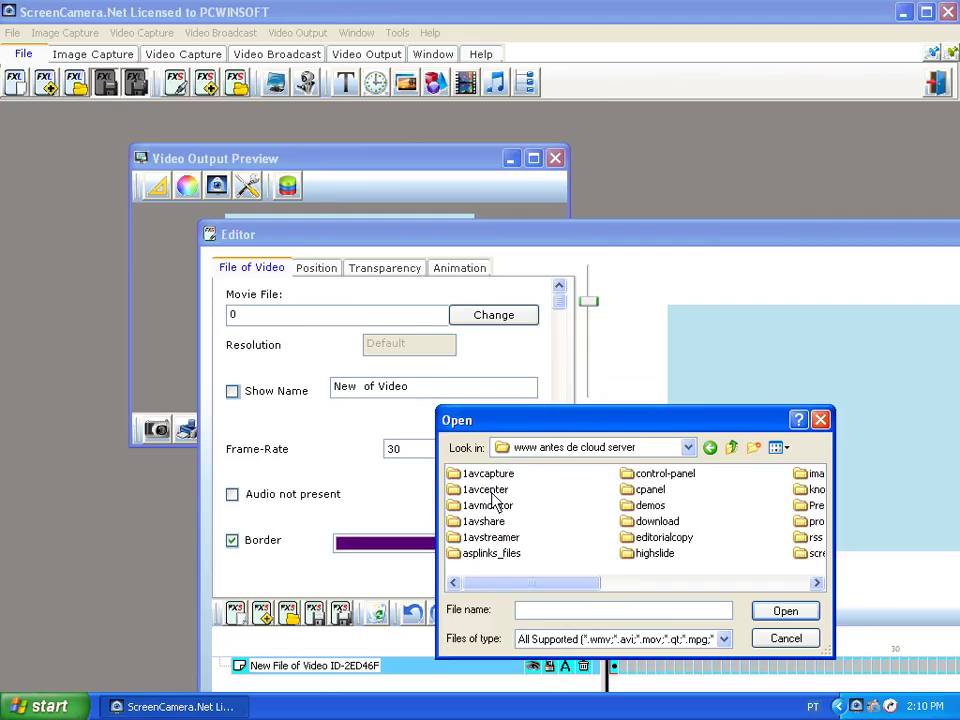
double_click(491, 492)
double_click(485, 507)
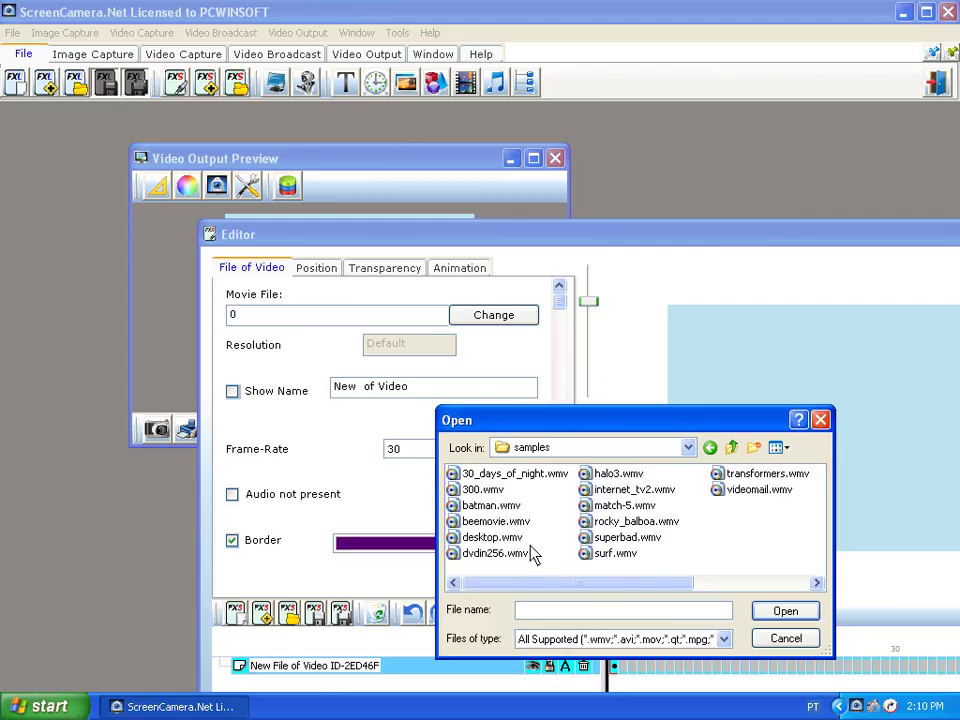
double_click(628, 533)
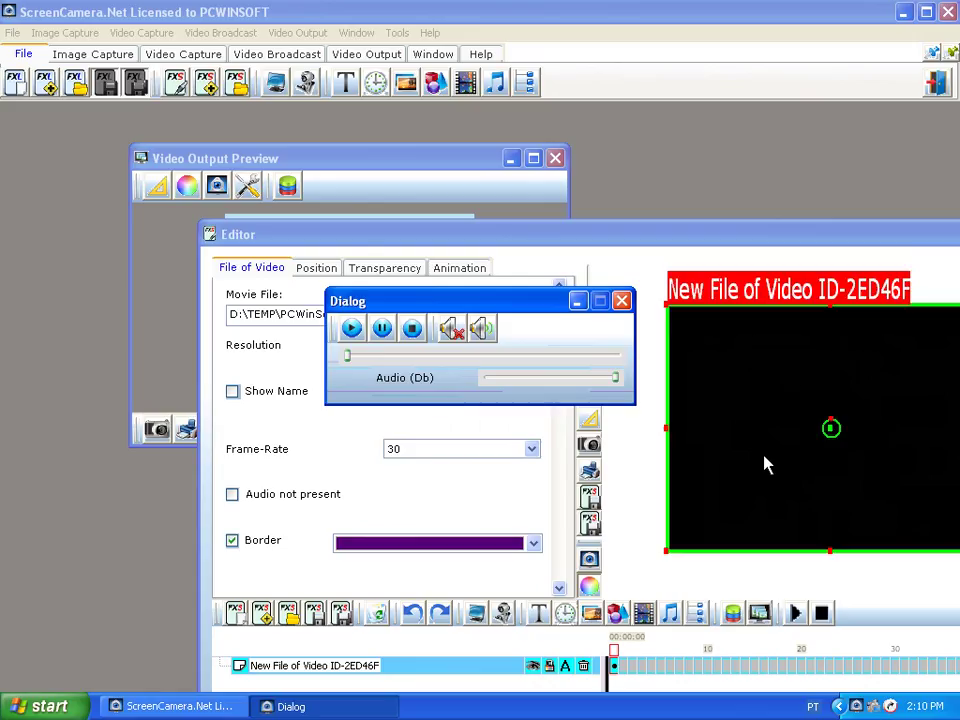
- Save the video effect as an FXS file named rocky in the Video File folder
left_click_drag(722, 252, 617, 244)
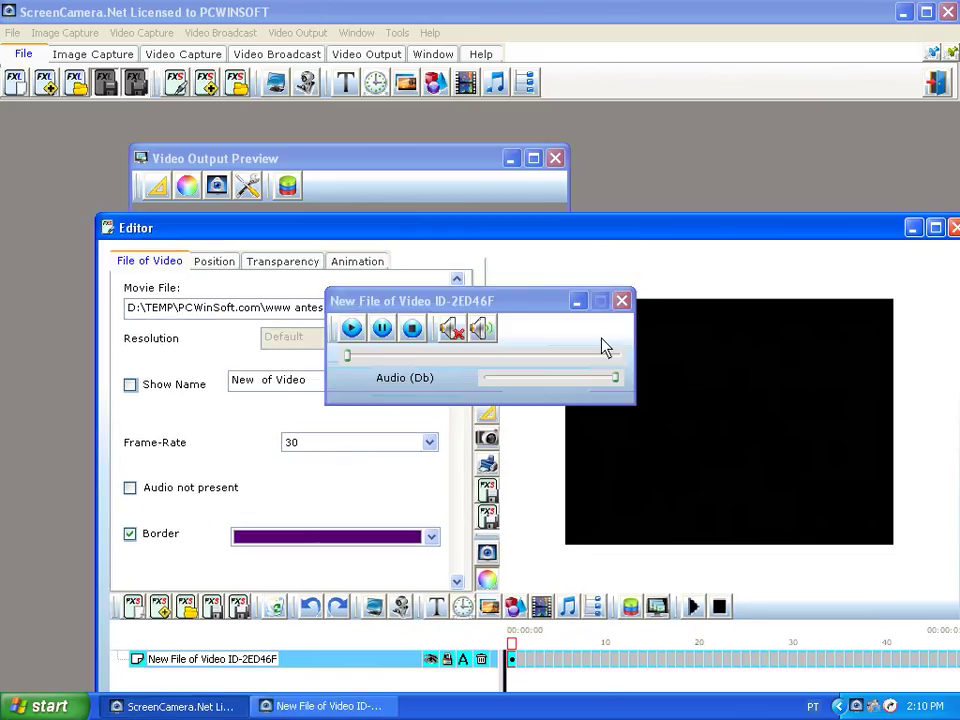
left_click(488, 517)
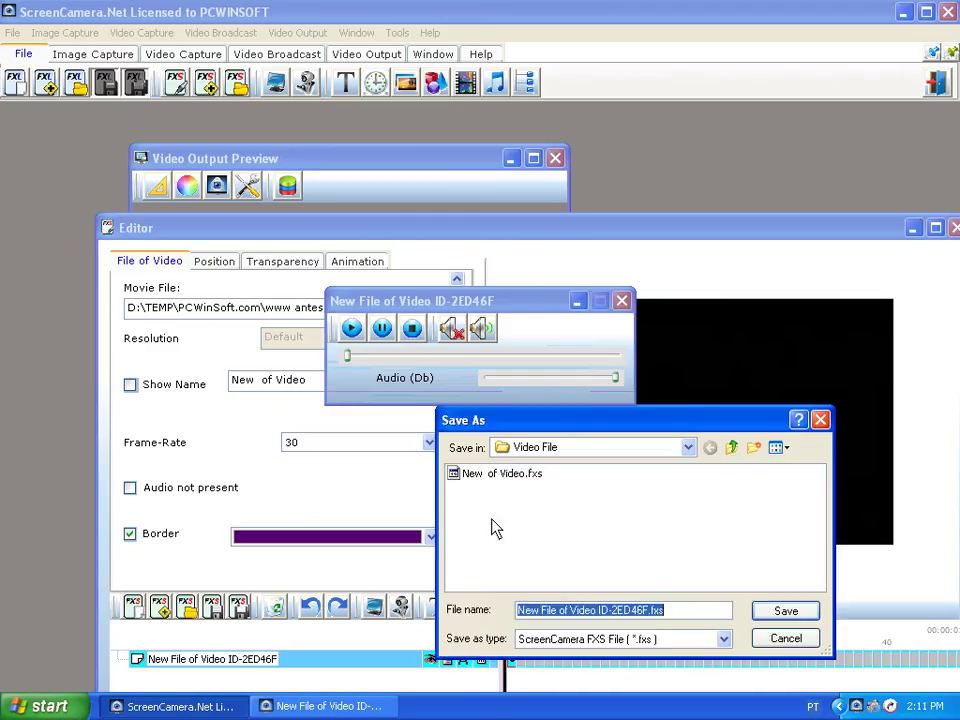
type("rockyu")
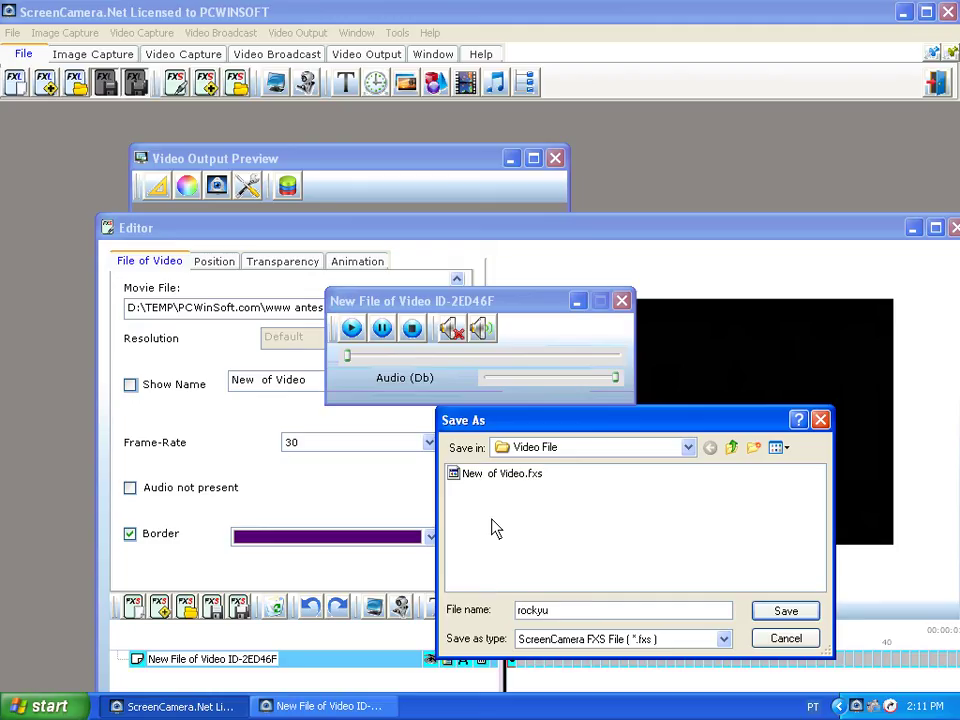
key("BackSpace")
key("BackSpace")
type("y")
key("Return")
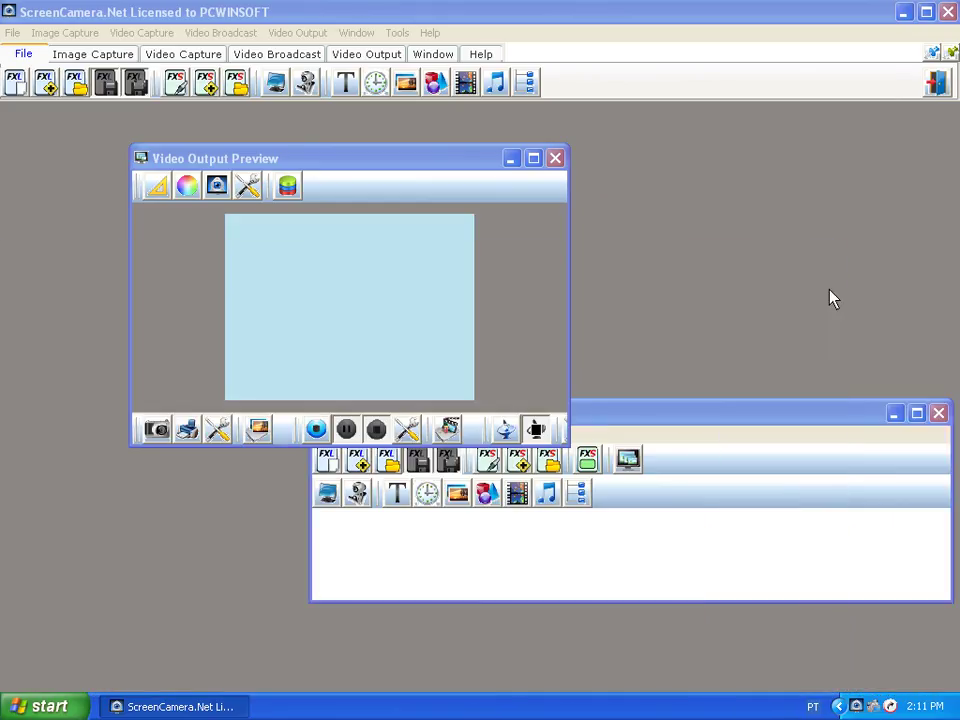
- Open a new effect editor and add a horizontal rectangle polygon without a border
left_click(180, 92)
left_click(150, 466)
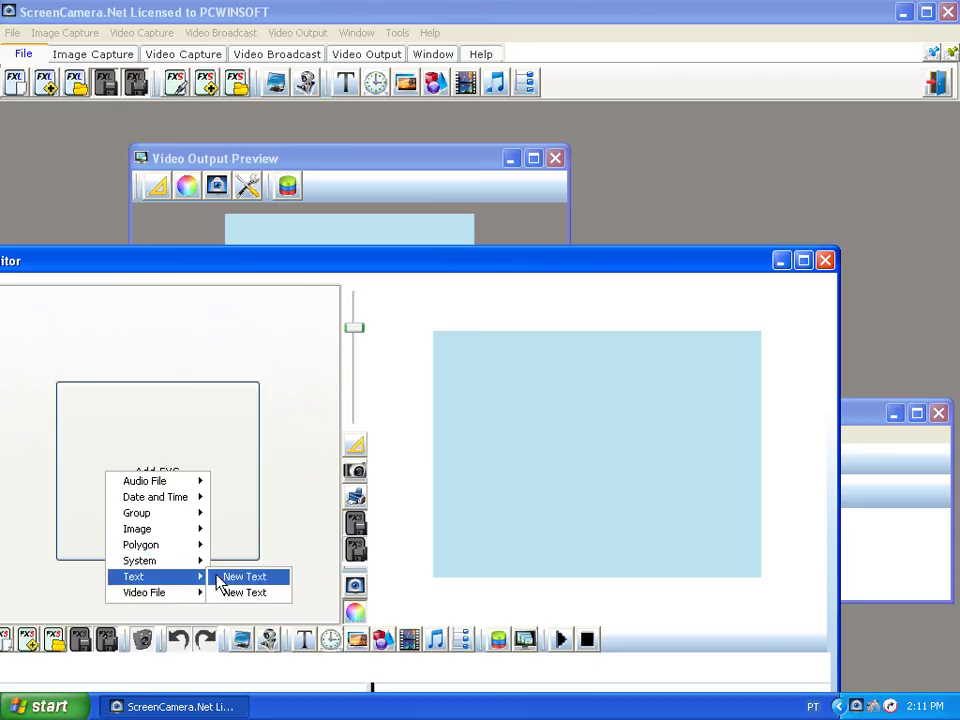
mouse_move(150, 545)
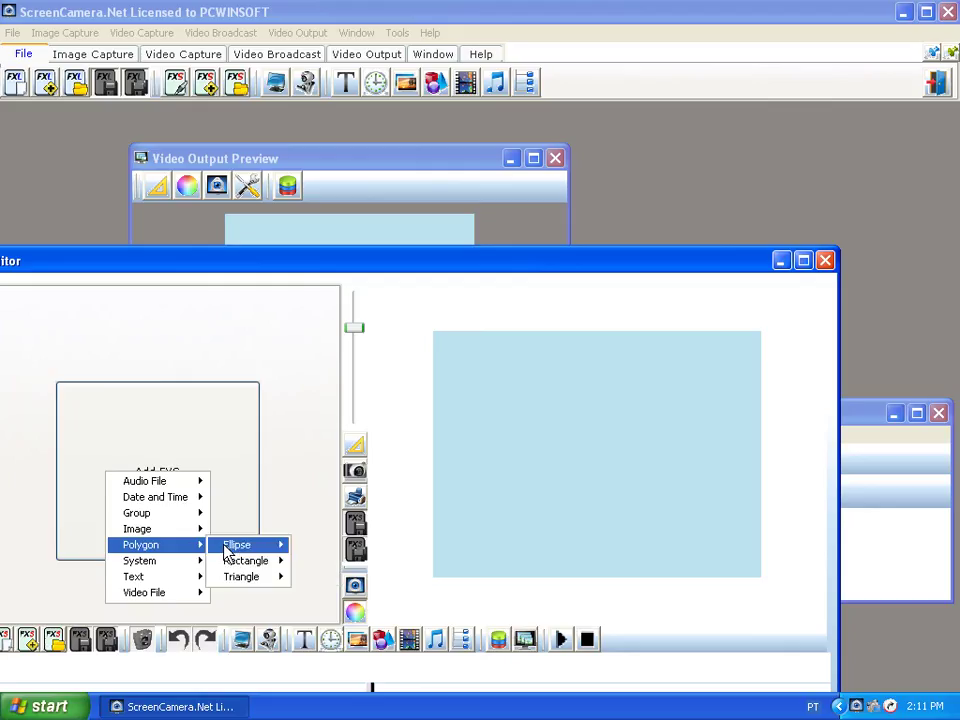
mouse_move(245, 561)
left_click(340, 561)
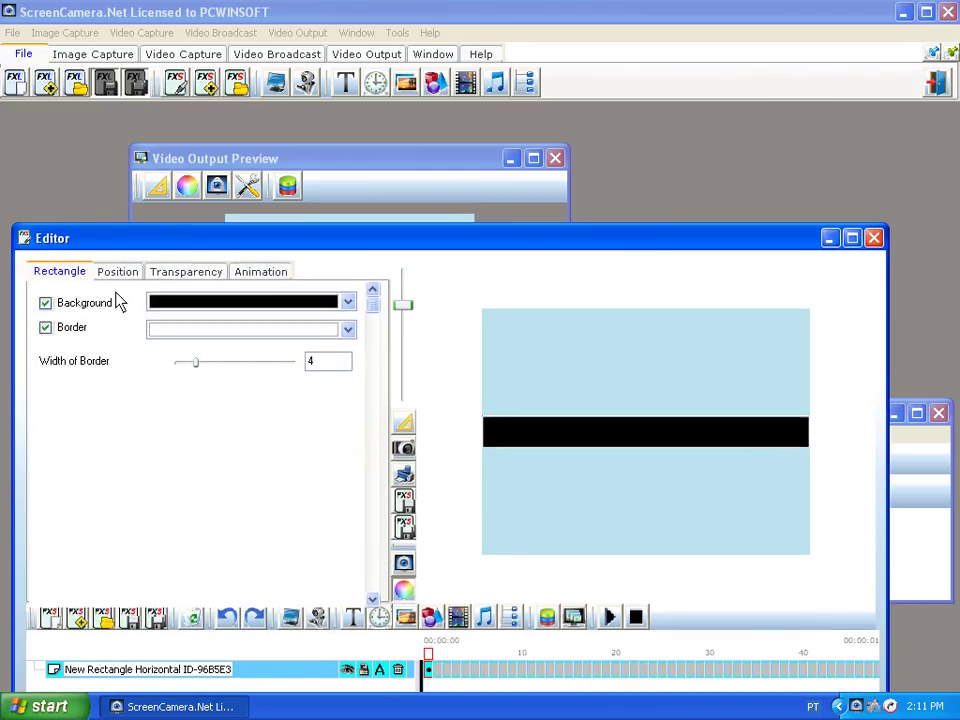
left_click(46, 329)
- Enlarge the black rectangle to about double height and slightly wider than the frame, and move it to the frame's bottom edge
left_click(645, 445)
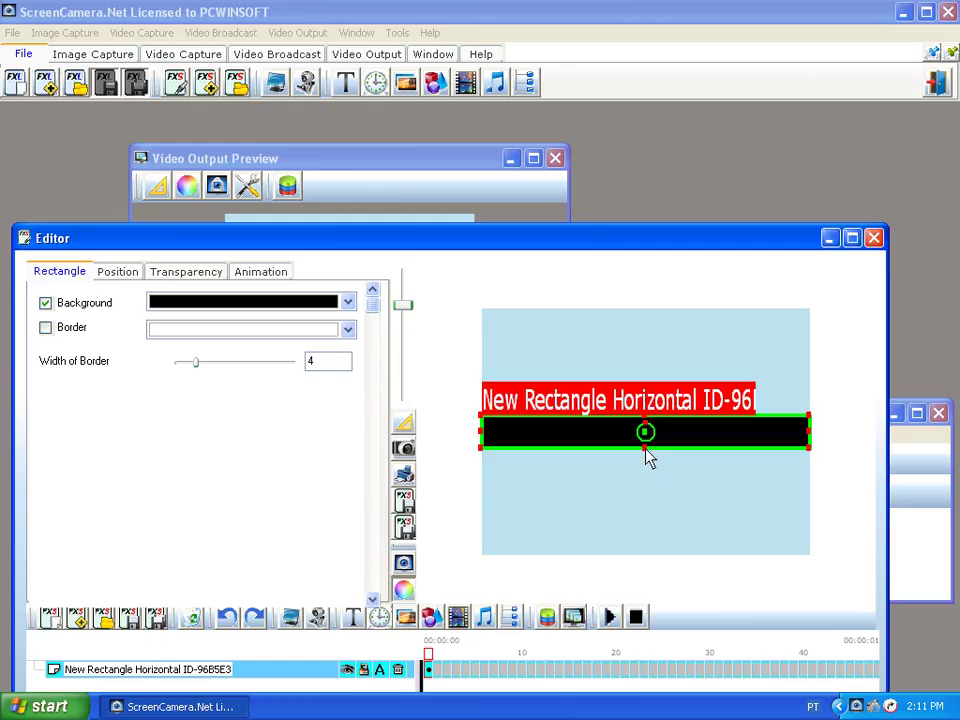
left_click_drag(648, 457, 647, 474)
left_click(813, 445)
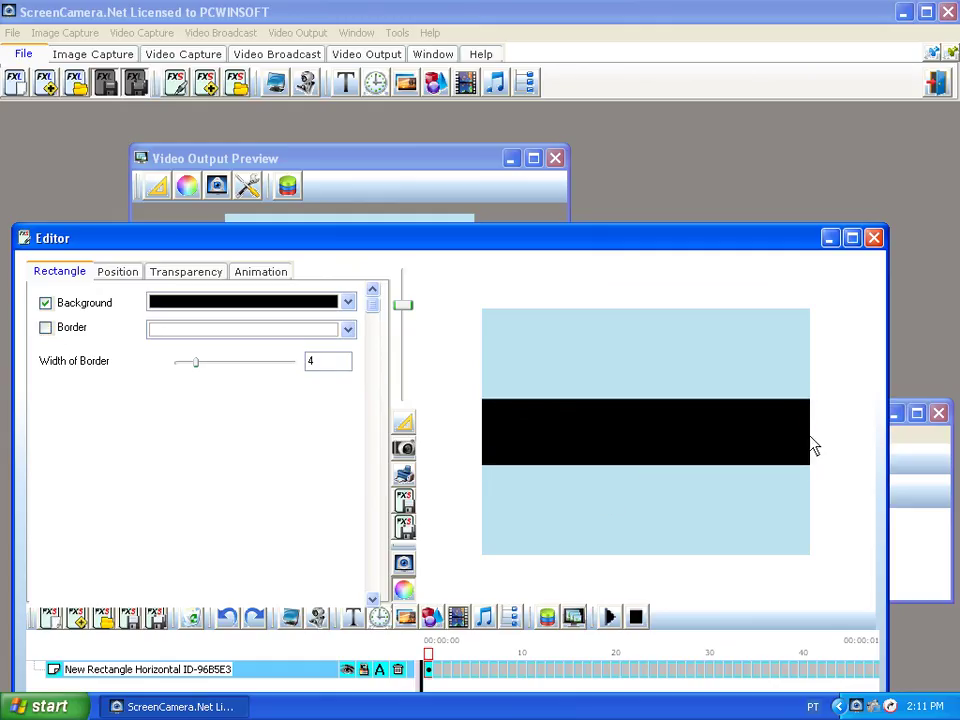
left_click_drag(813, 443, 821, 441)
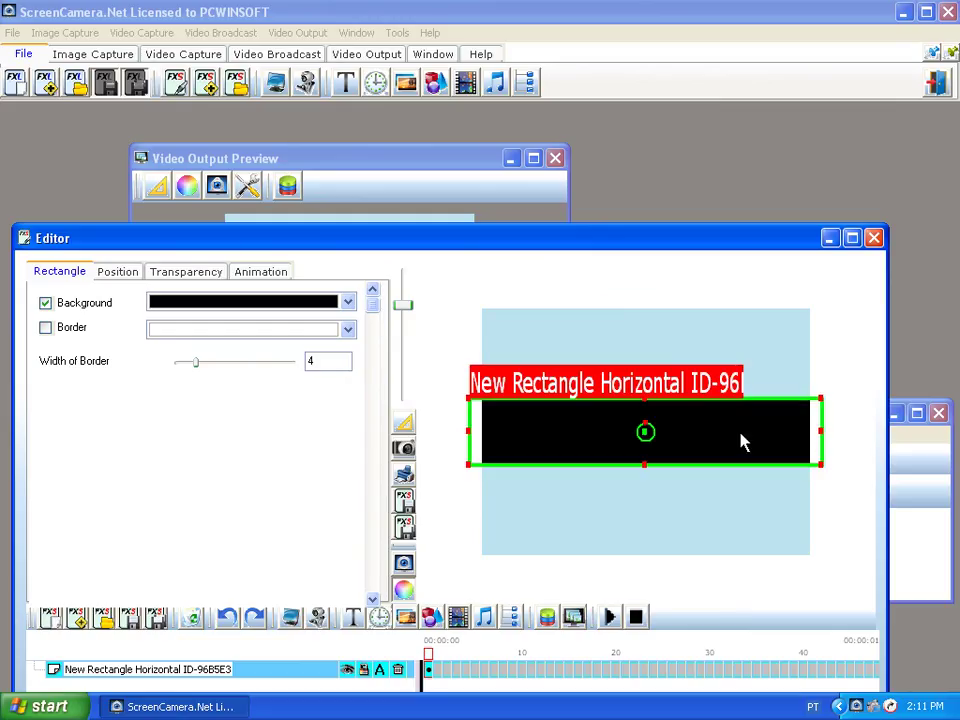
left_click_drag(741, 442, 740, 540)
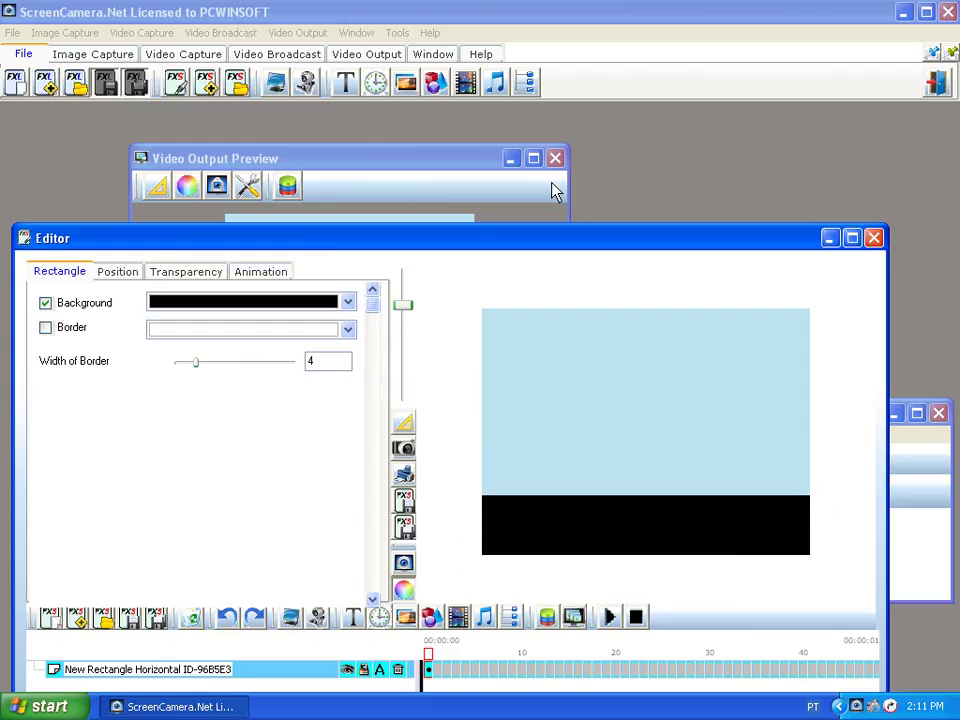
- Insert key frames at frames 20 and 15 on the rectangle's timeline
left_click_drag(555, 246, 536, 176)
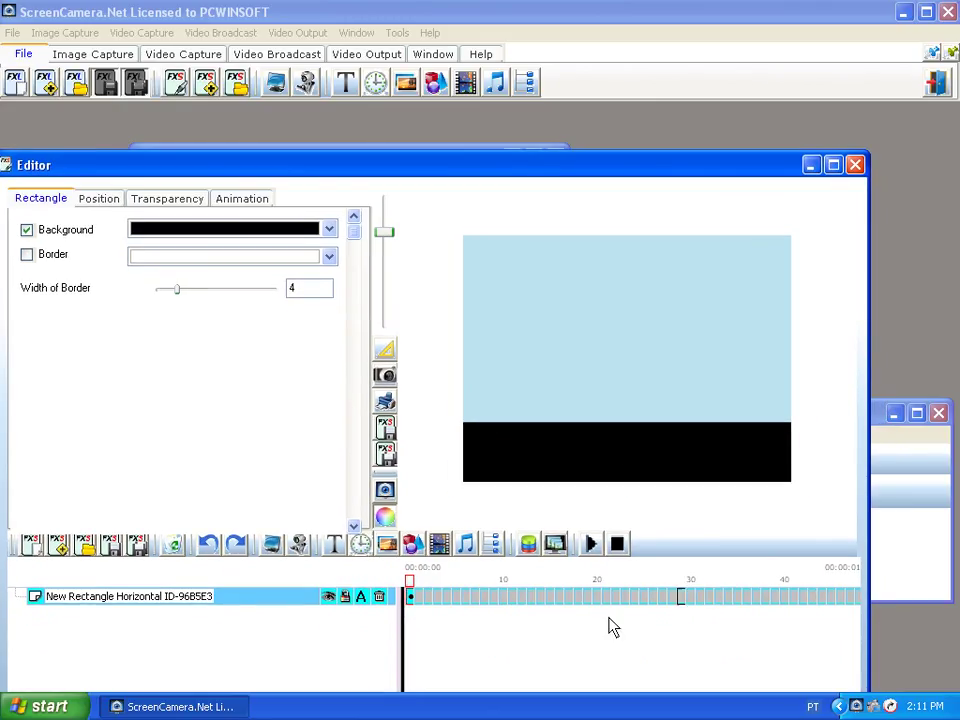
left_click(593, 600)
mouse_move(560, 601)
left_mouse_down()
mouse_move(538, 602)
mouse_move(598, 597)
left_mouse_up()
right_click(598, 602)
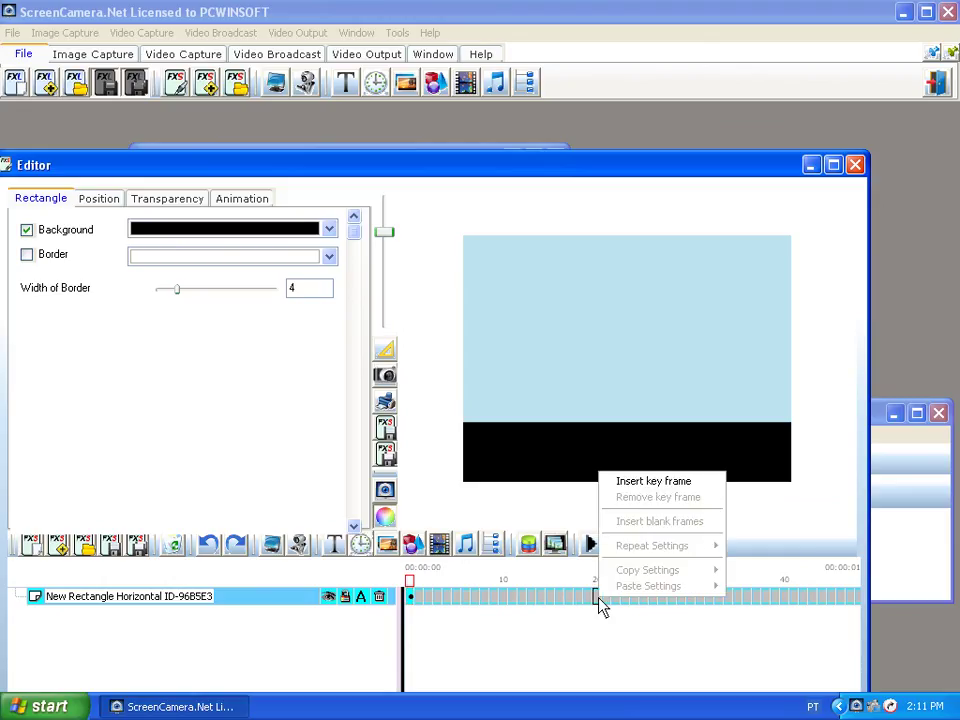
left_click(625, 483)
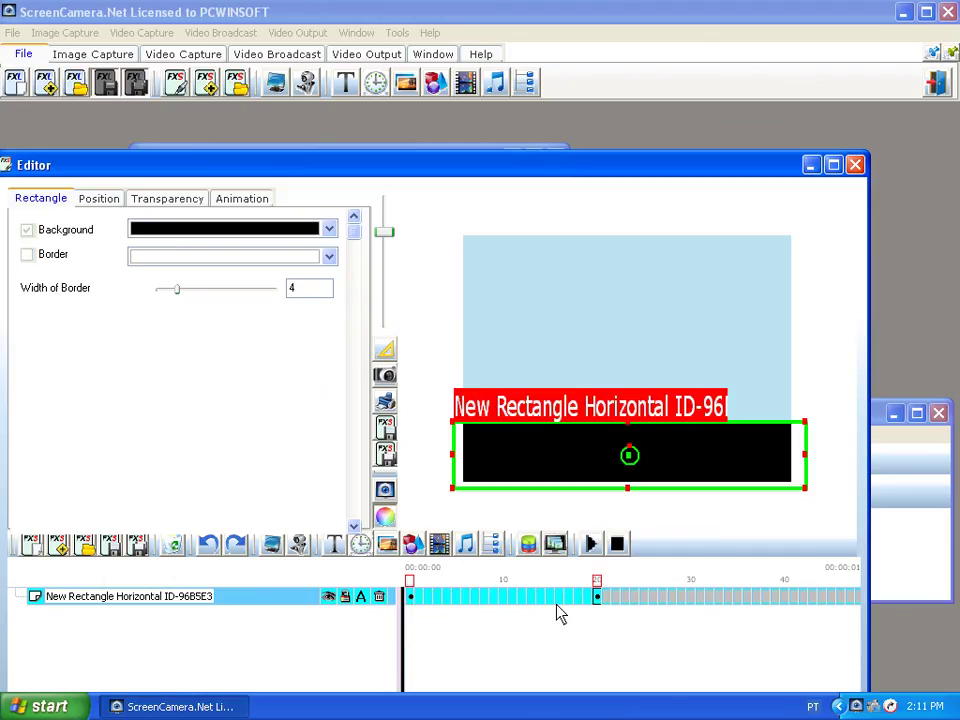
left_click(557, 610)
right_click(555, 610)
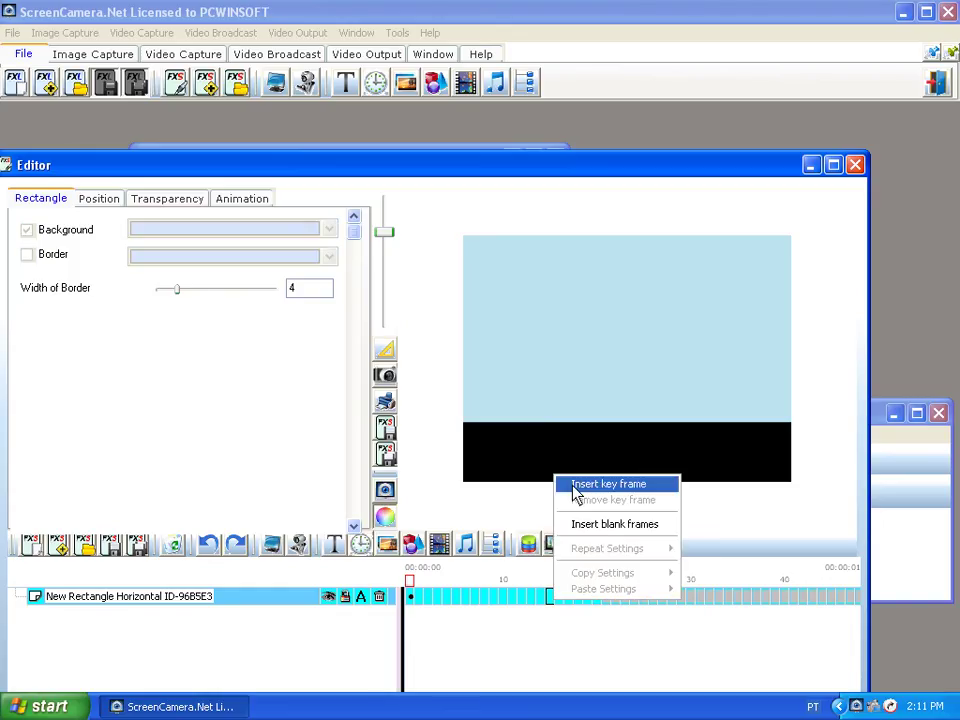
left_click(575, 488)
- Set the rectangle's transparency to the maximum at the first key frame
left_click(414, 606)
left_click(410, 600)
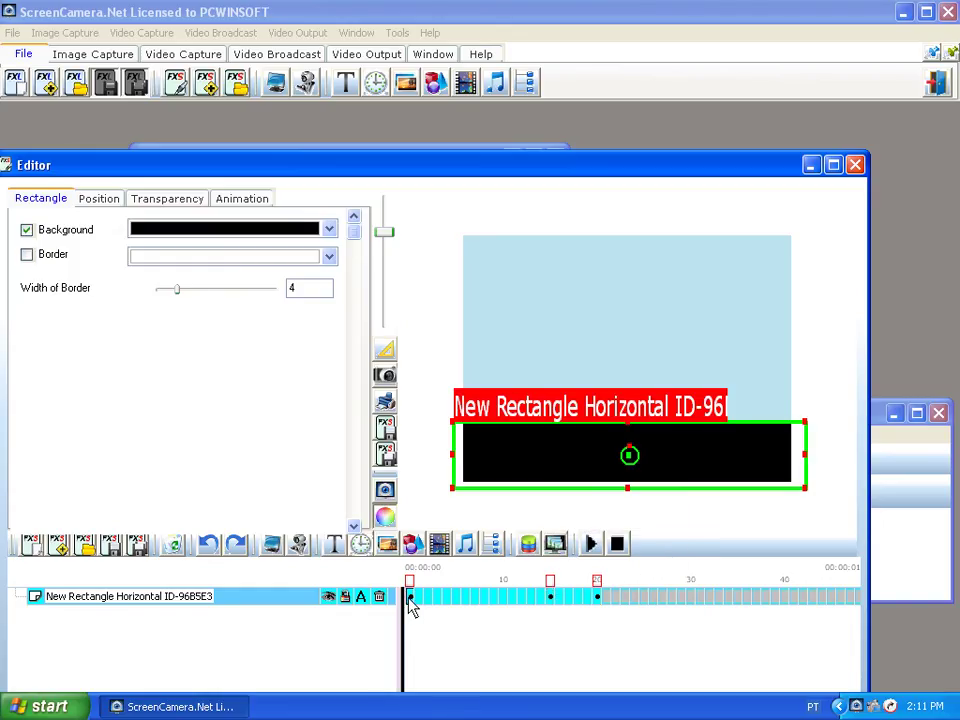
left_click(456, 597)
left_click(172, 199)
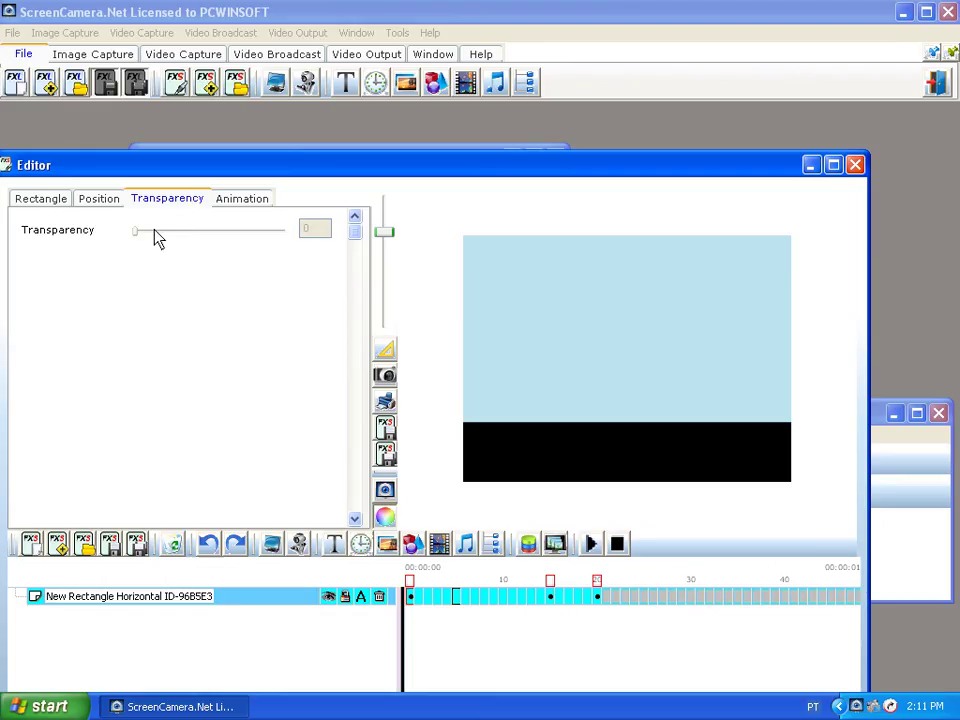
left_click(436, 597)
left_click(410, 605)
left_click(410, 600)
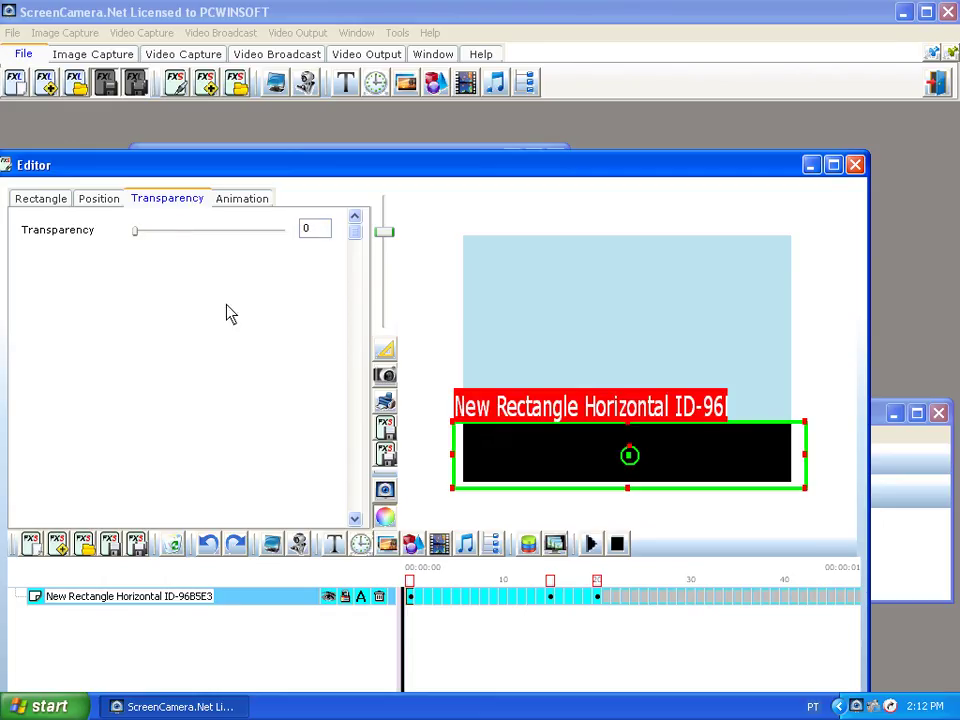
left_click_drag(137, 236, 308, 246)
- Change the rectangle's background color to cyan at the frame 15 key frame
left_click(553, 600)
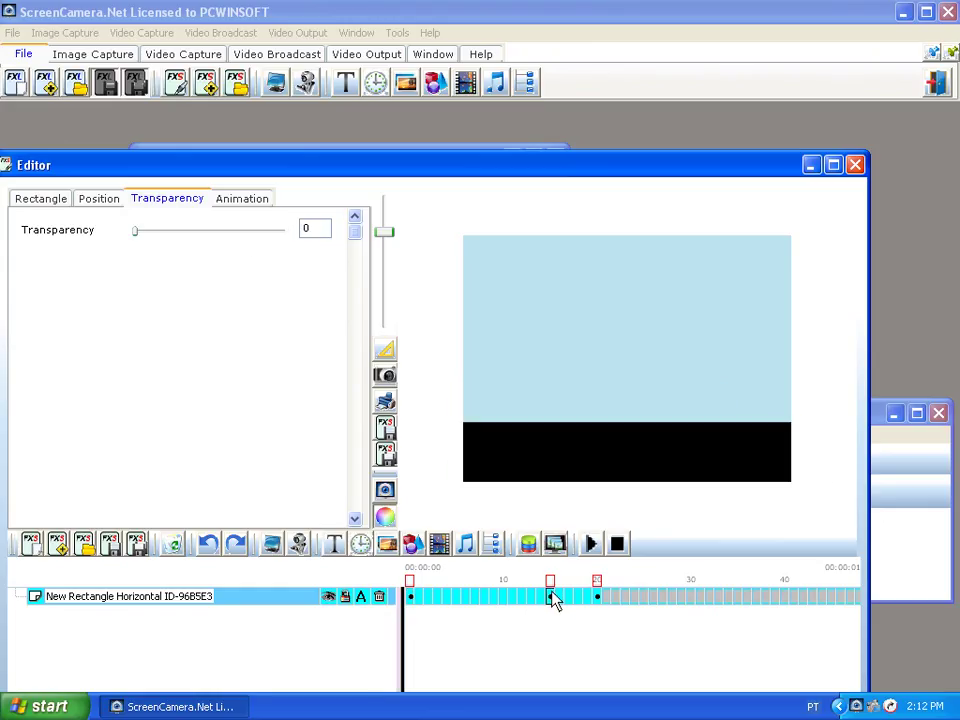
left_click(62, 199)
left_click(216, 230)
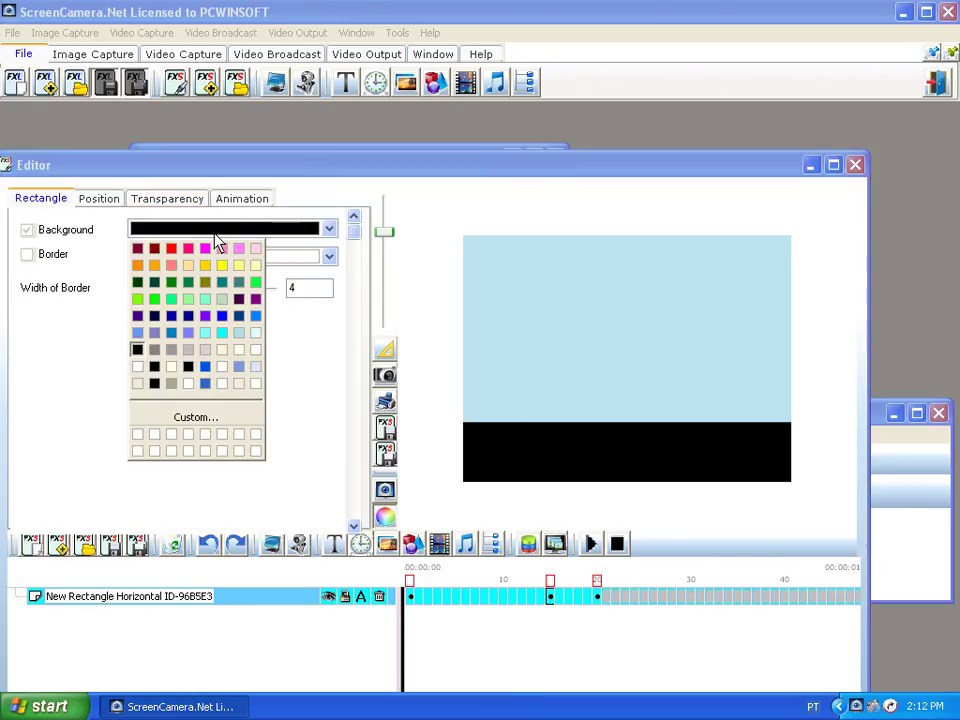
left_click(224, 334)
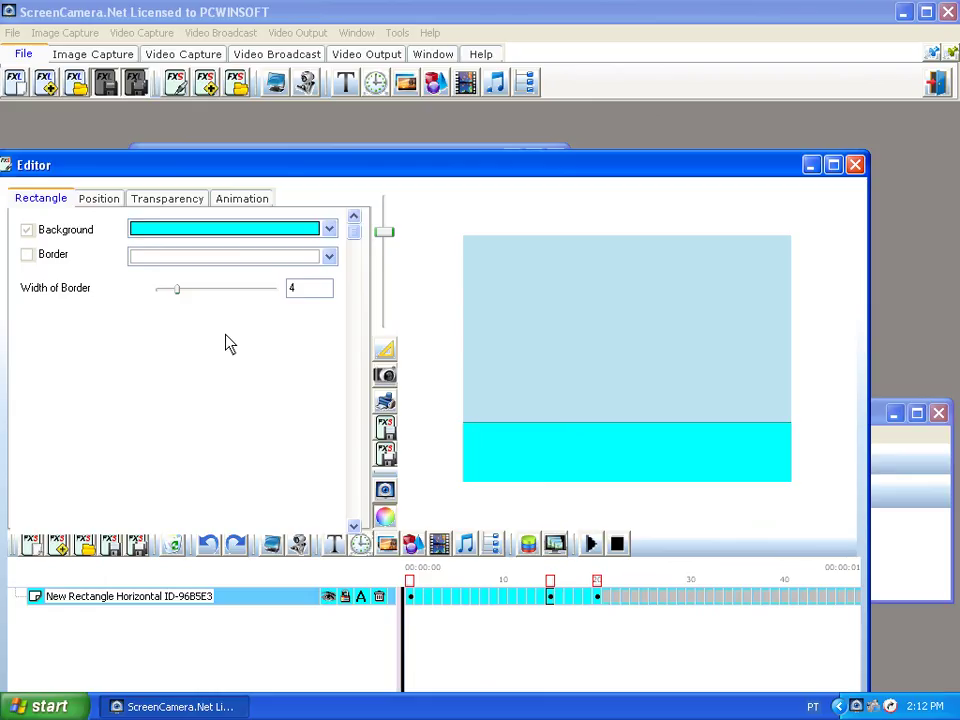
- Set the rectangle's transparency to 59 at the frame 20 key frame
left_click(598, 598)
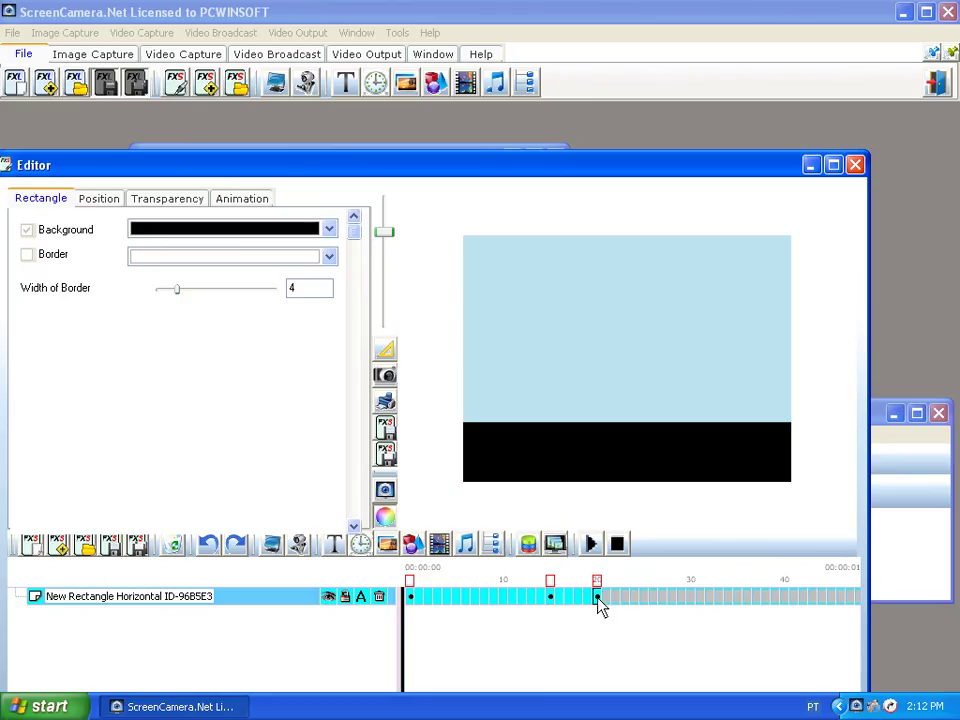
left_click(199, 207)
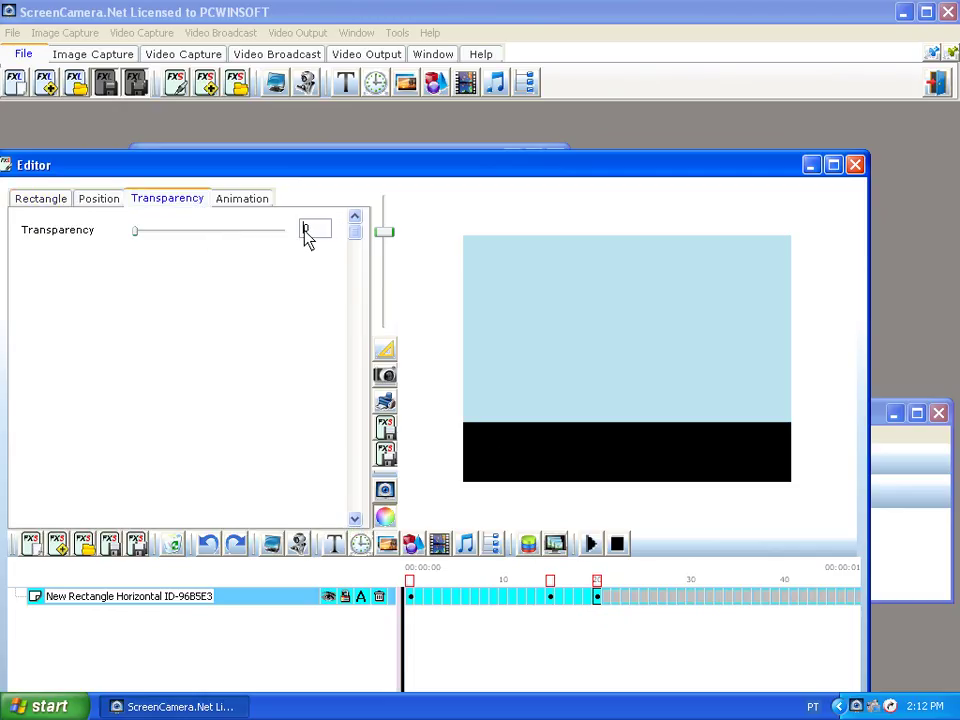
type("6")
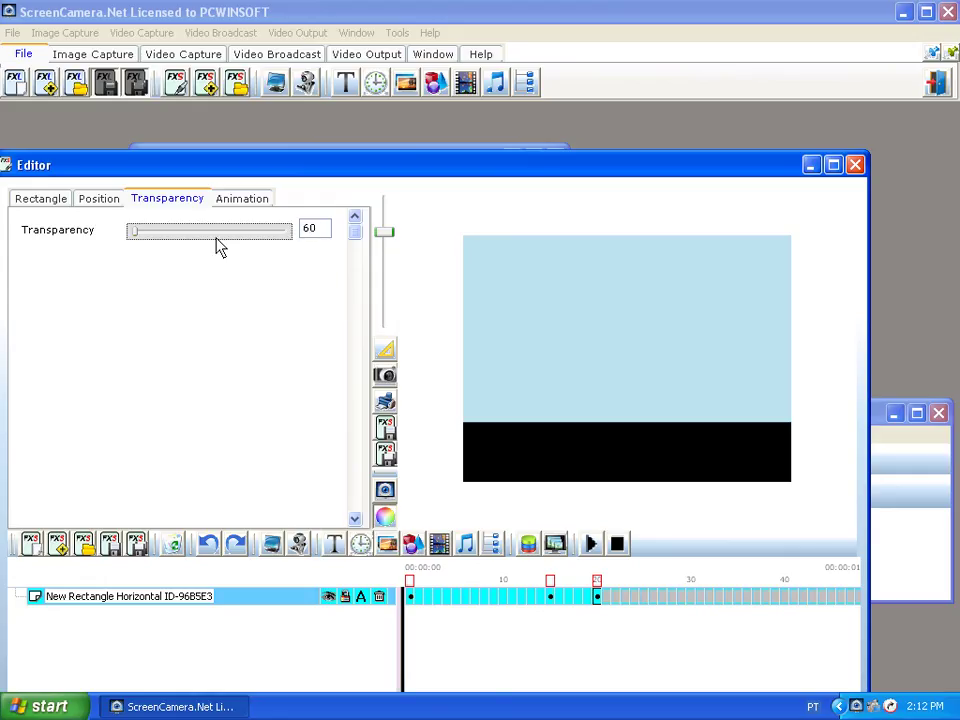
left_click_drag(137, 236, 224, 236)
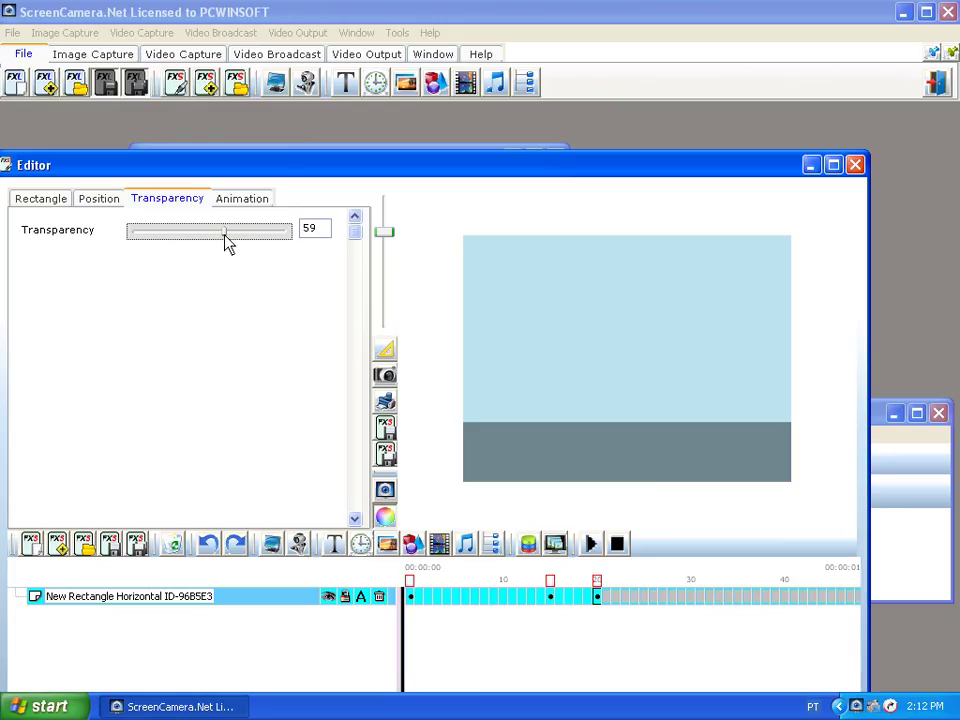
- Set the rectangle's transparency to 60 at the frame 20 key frame and save the effect as "bottom bar"
left_click_drag(224, 236, 225, 236)
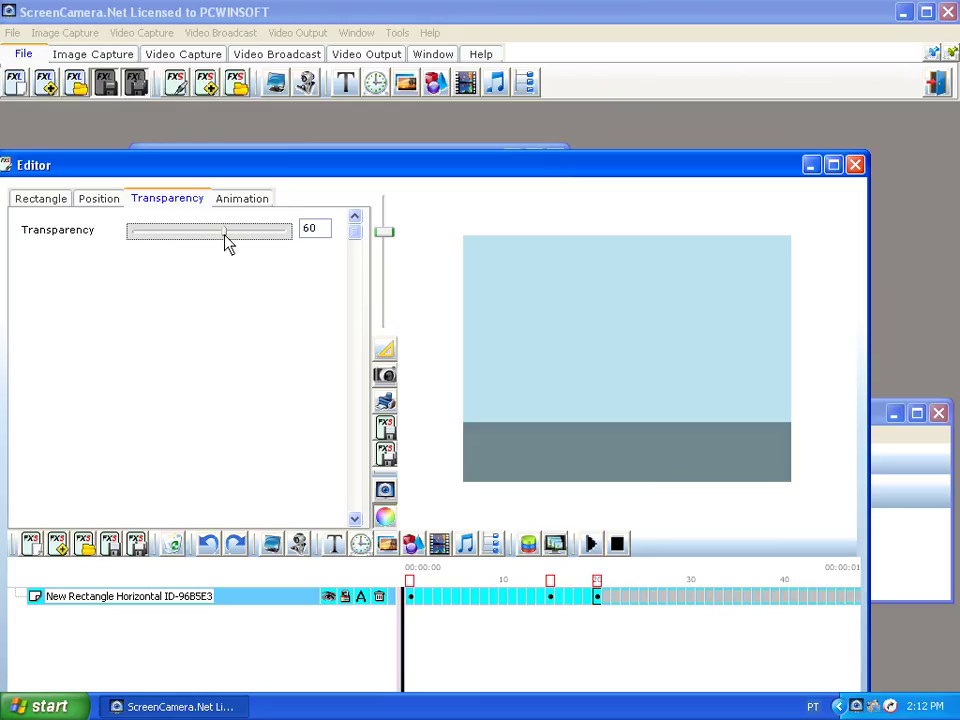
left_click(386, 455)
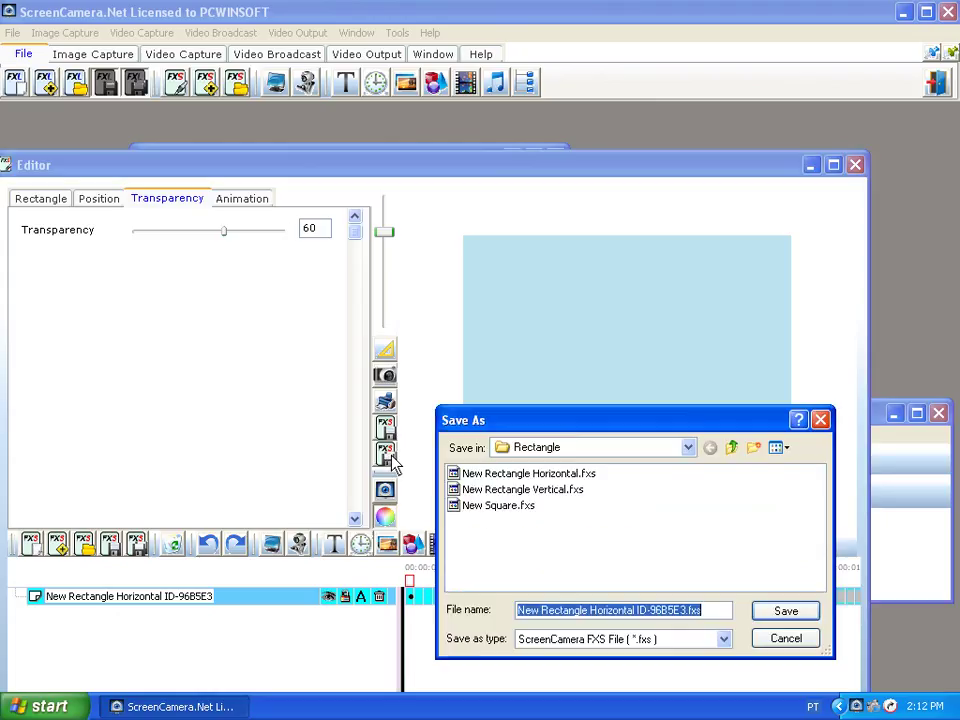
type("bo")
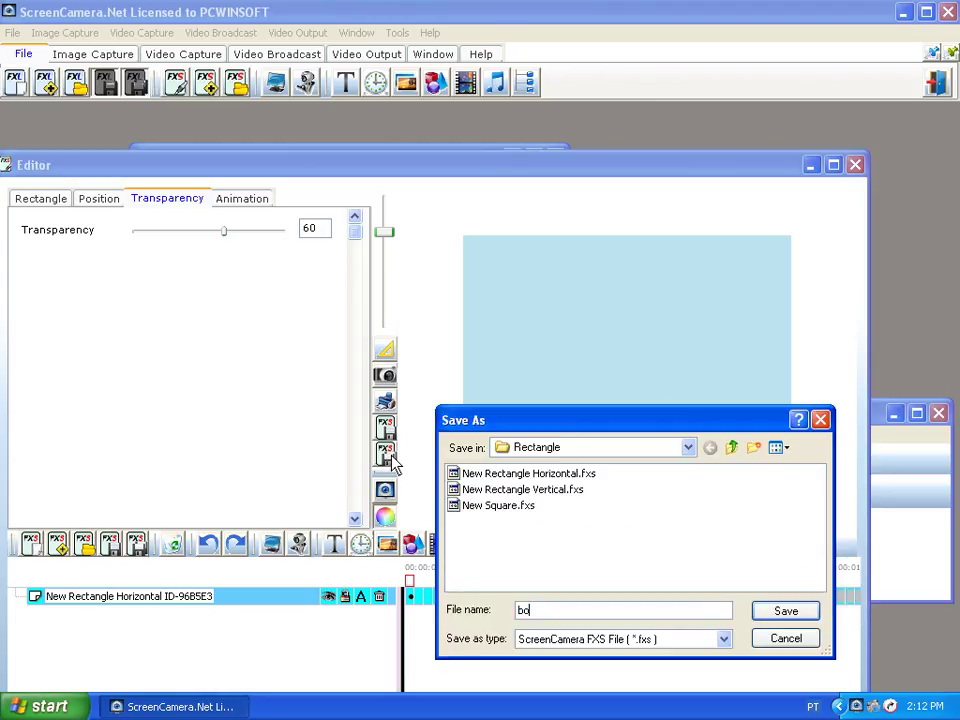
type("ttom bar")
key("Return")
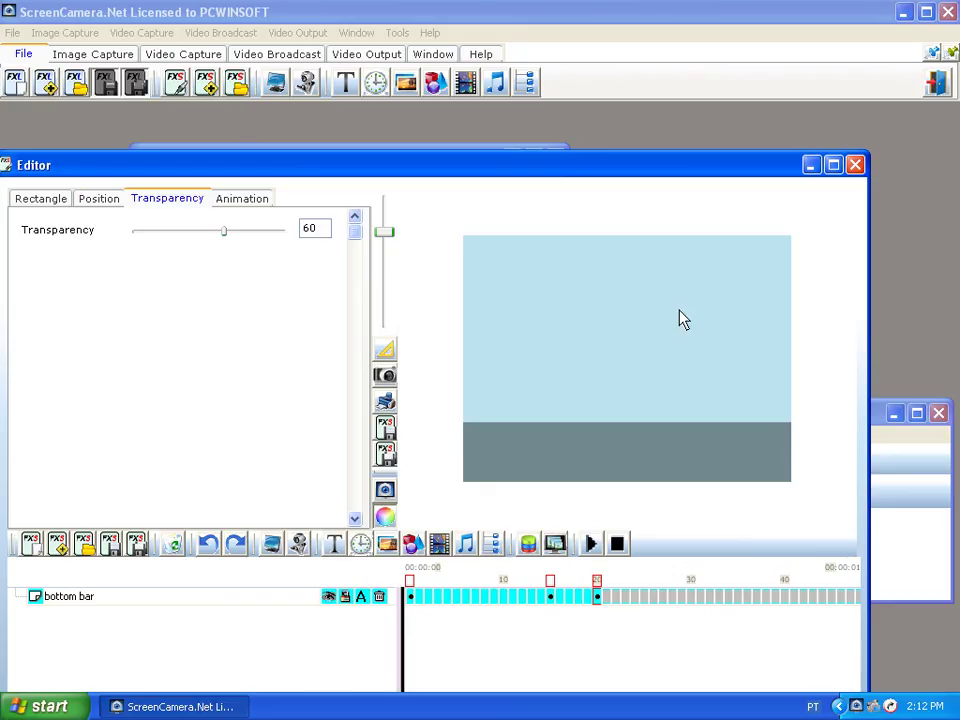
left_click(857, 166)
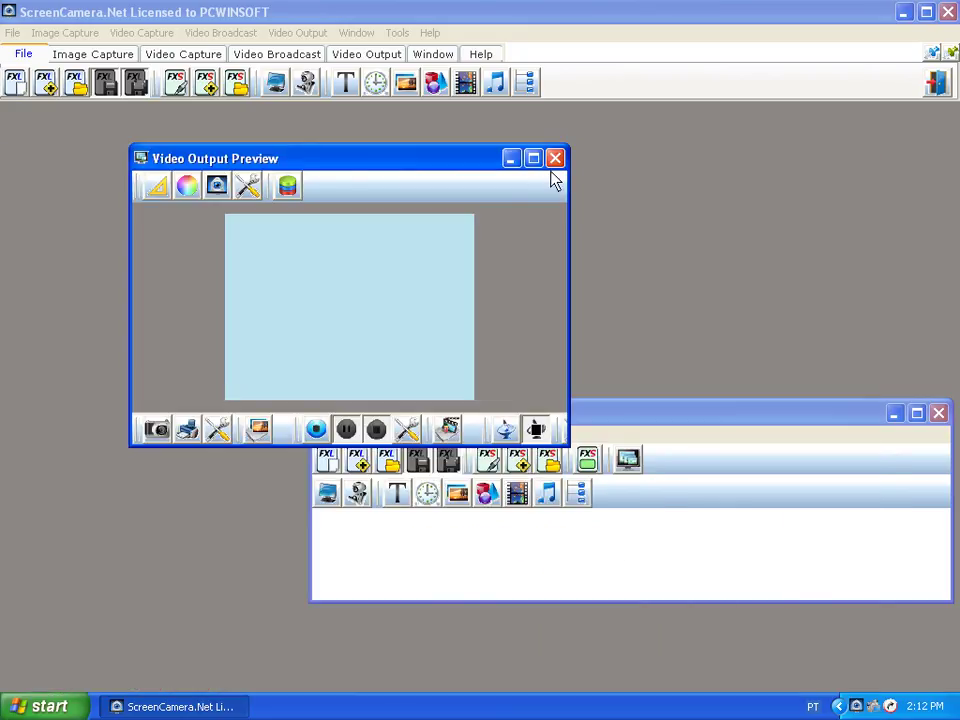
- Start a new text effect from the New Text template in the effect editor
left_click(176, 84)
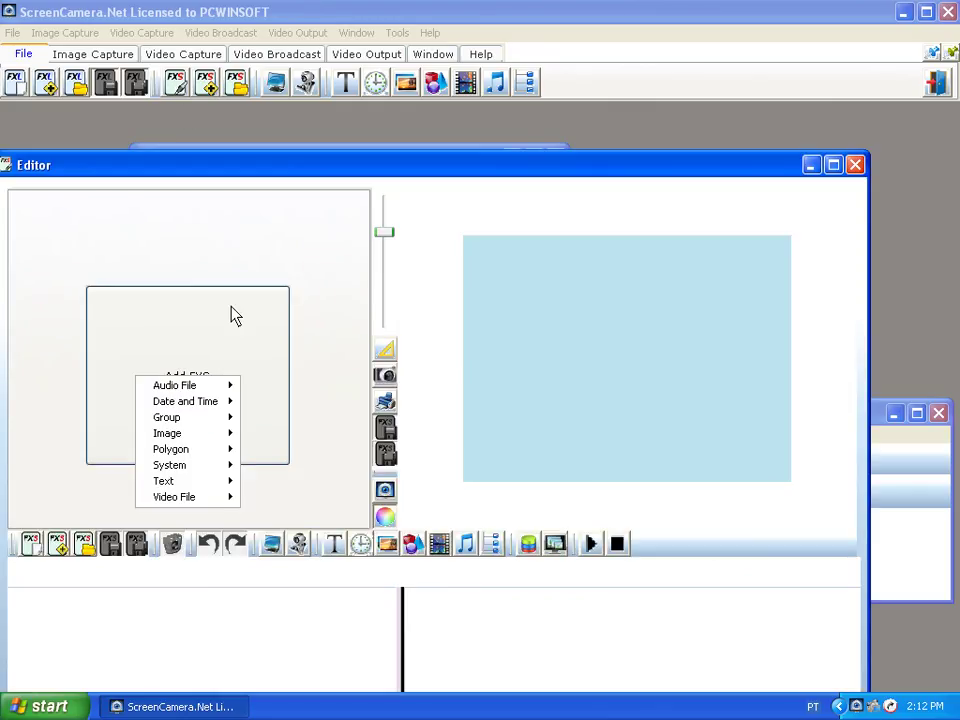
mouse_move(214, 482)
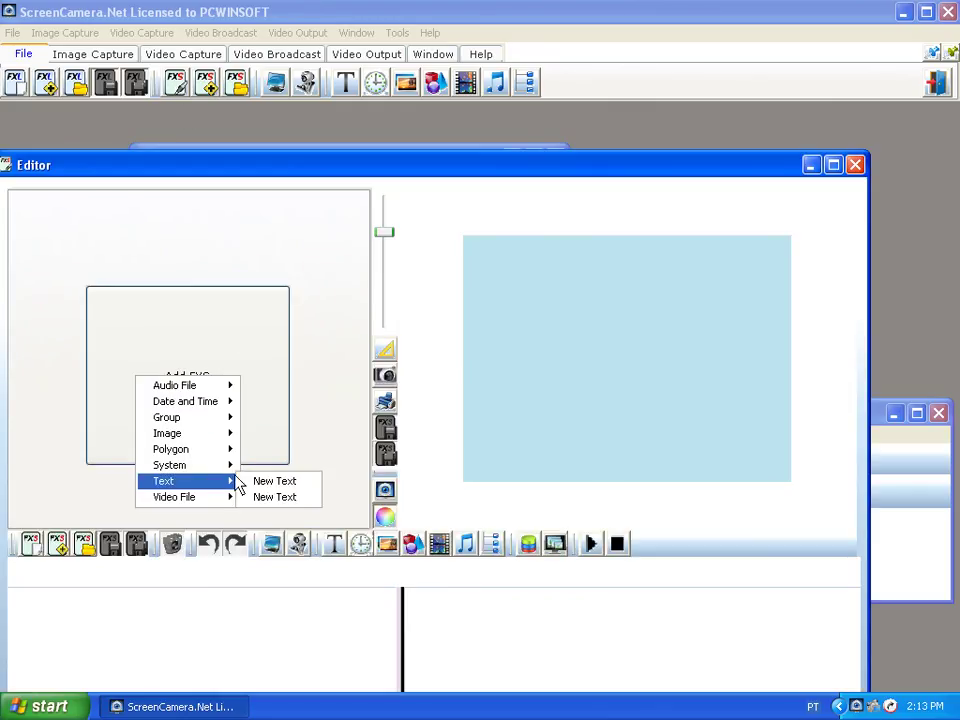
left_click(278, 486)
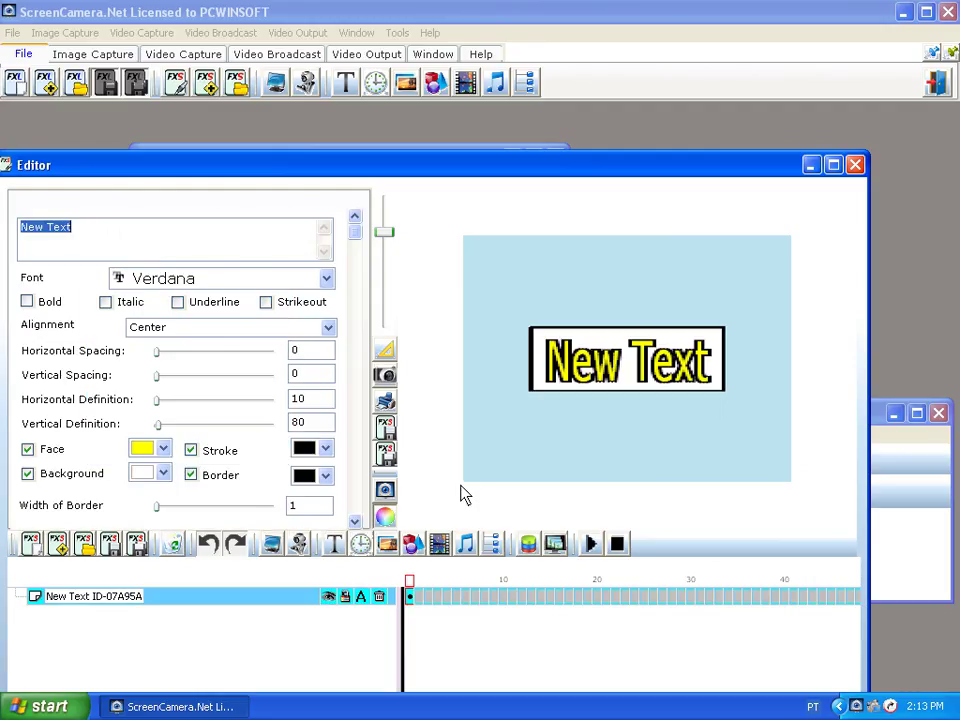
- Replace the placeholder wording with "This movie is brought to you by PCWinSoft"
left_click_drag(111, 234, 3, 233)
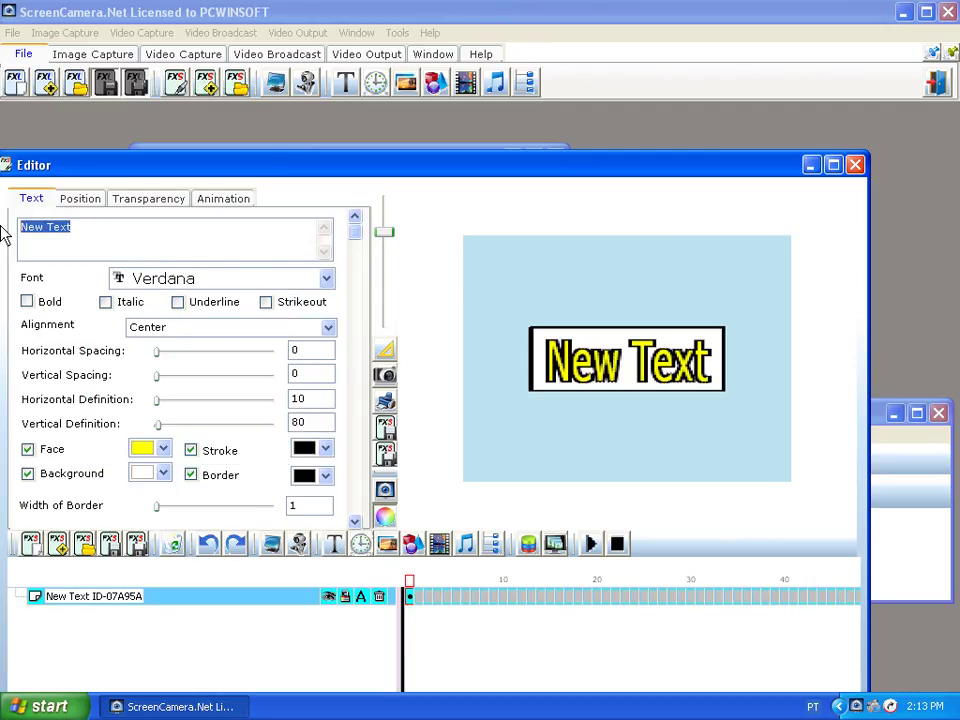
type("This mo")
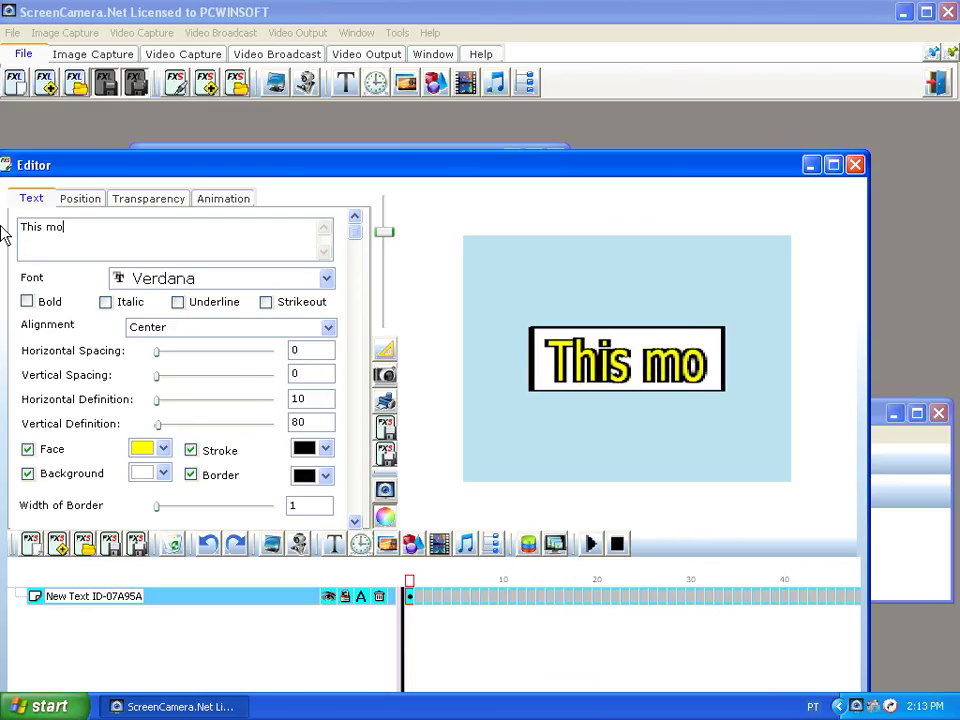
type("vie i")
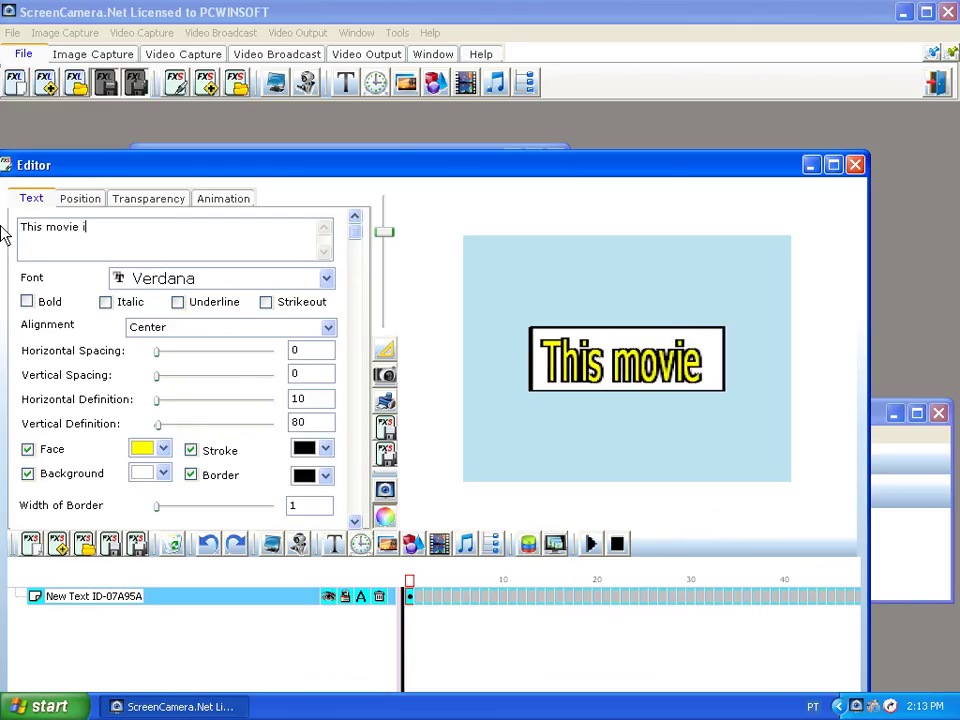
type("s brought ")
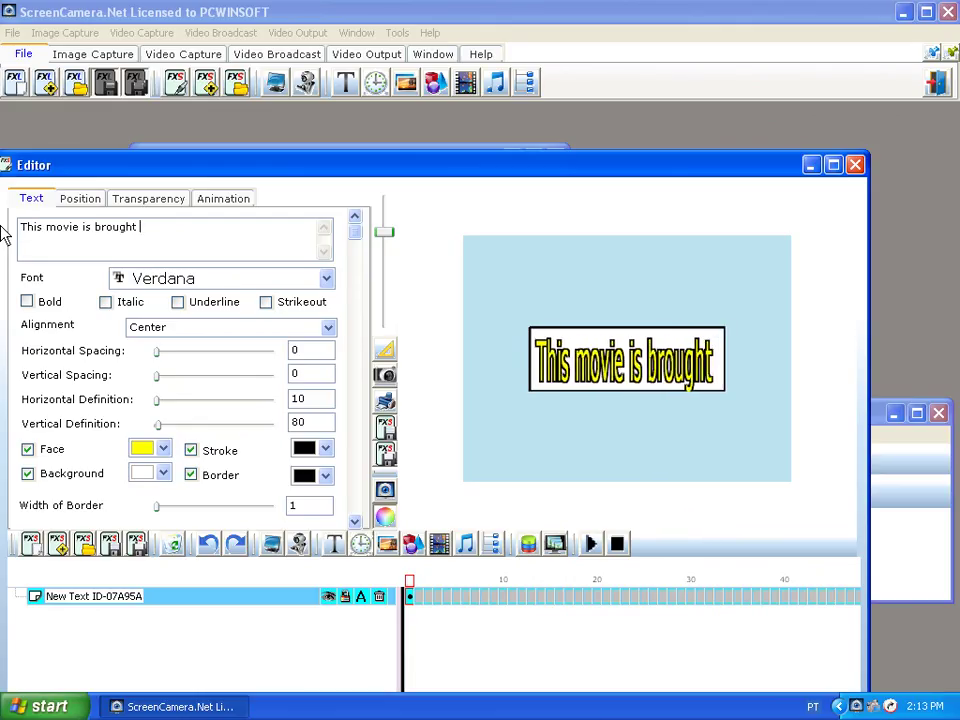
type("to you by ")
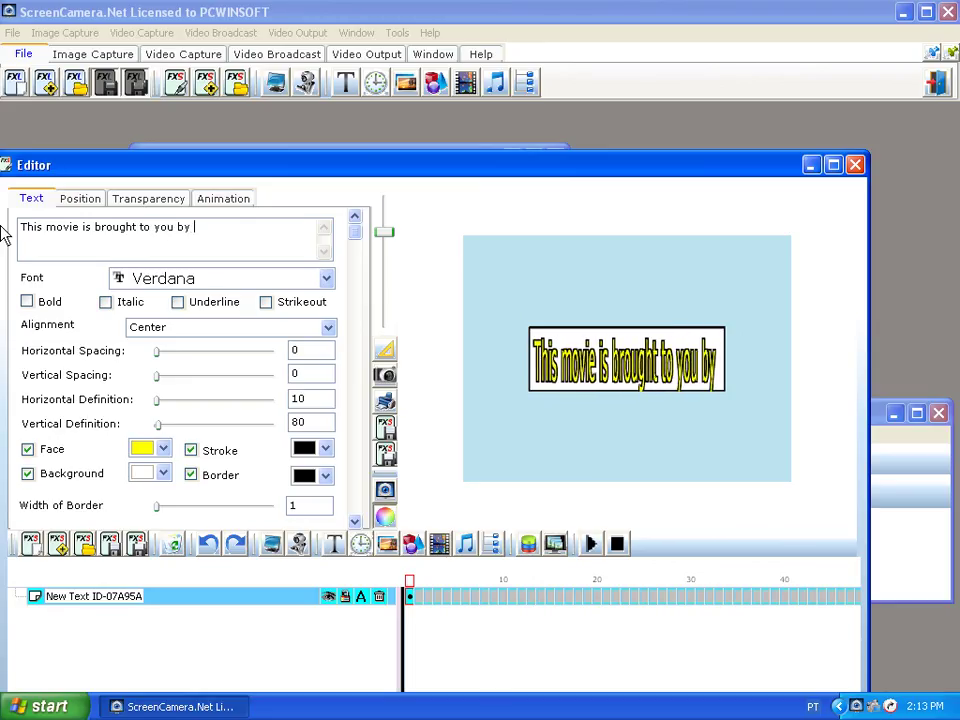
type("PCWinSoft")
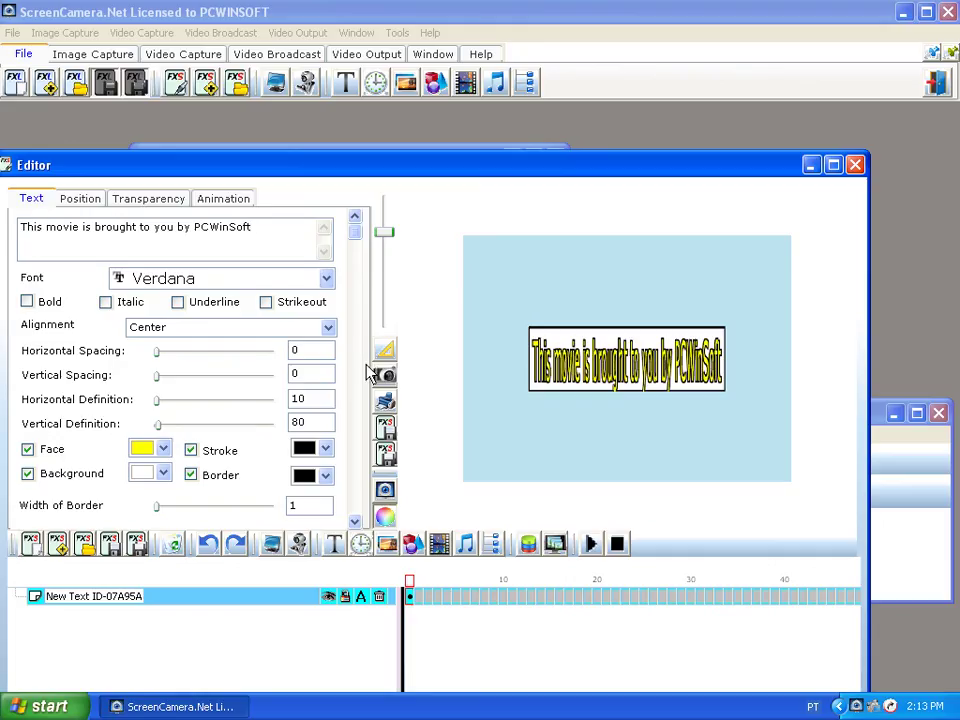
- Stretch the text box horizontally so that it extends beyond both side edges of the video frame
left_click_drag(392, 251, 513, 336)
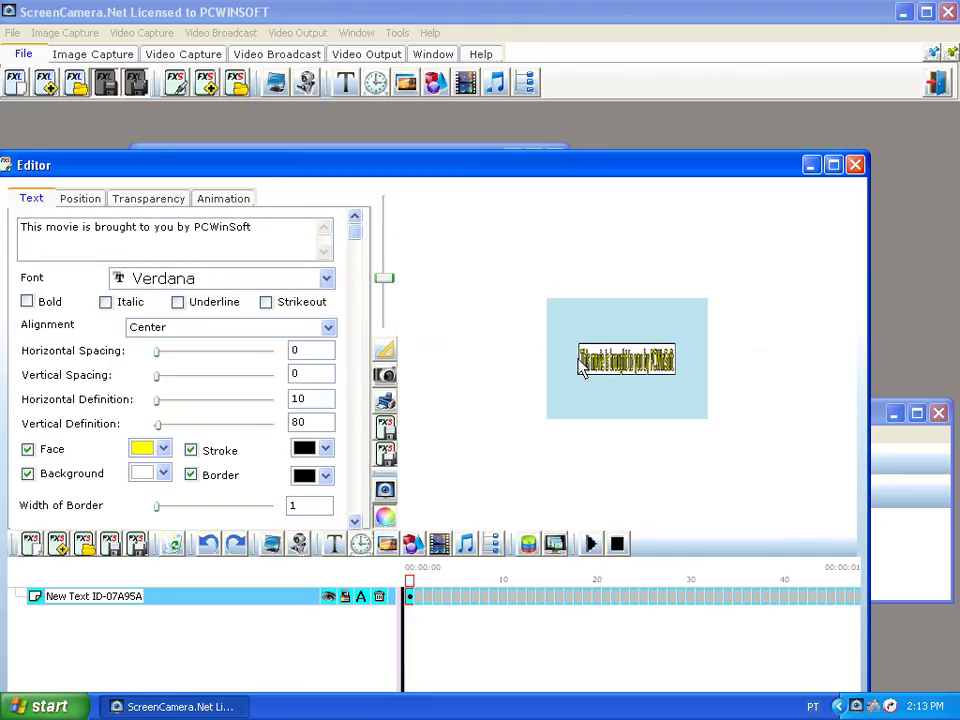
left_click_drag(581, 365, 476, 368)
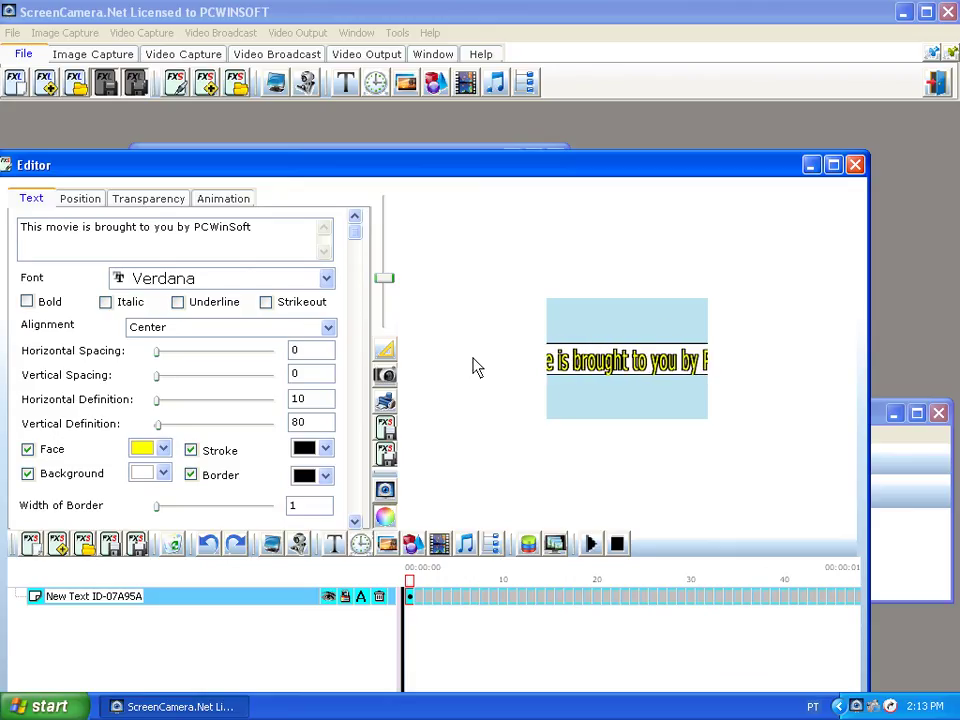
left_click(476, 368)
left_click(555, 433)
- Format the text as bold without background or border, with Vertical Definition 170 and Horizontal Definition 20
left_click(28, 476)
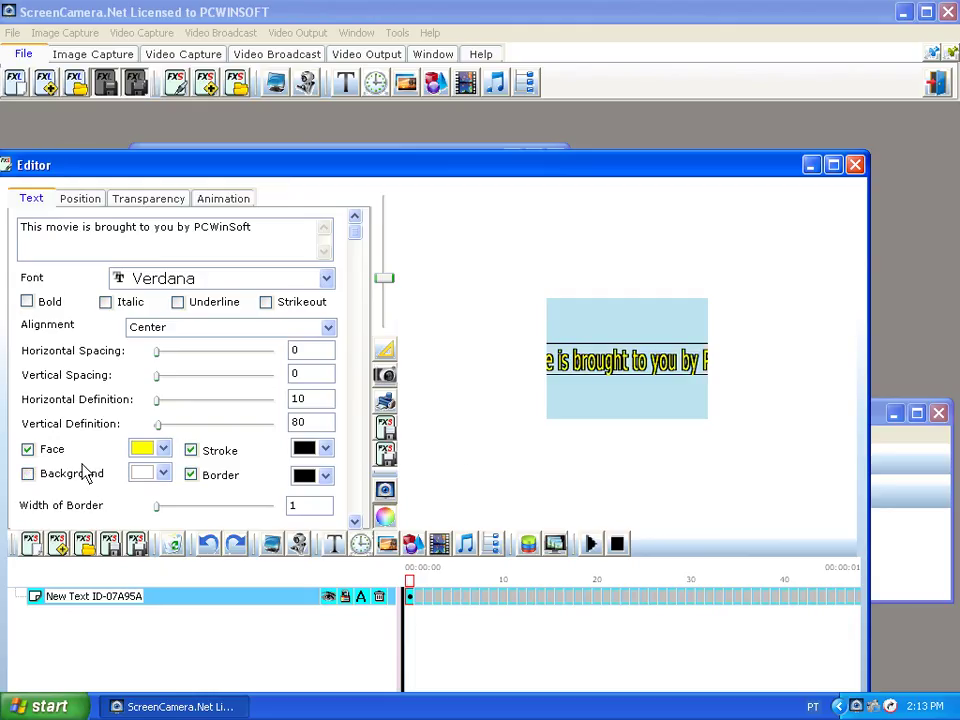
left_click(191, 475)
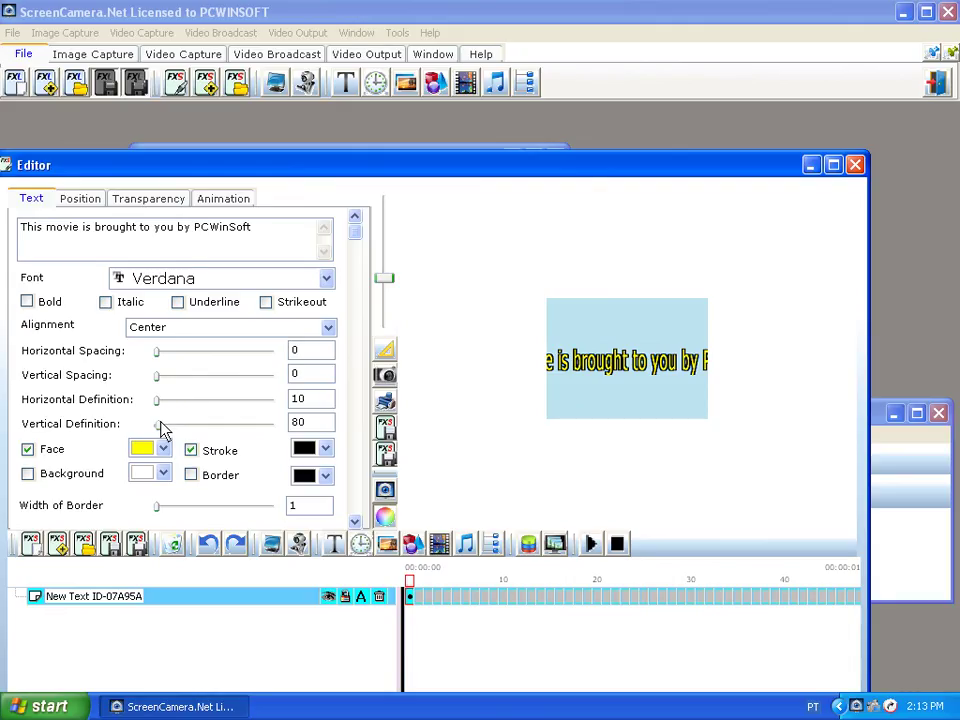
left_click_drag(158, 424, 160, 425)
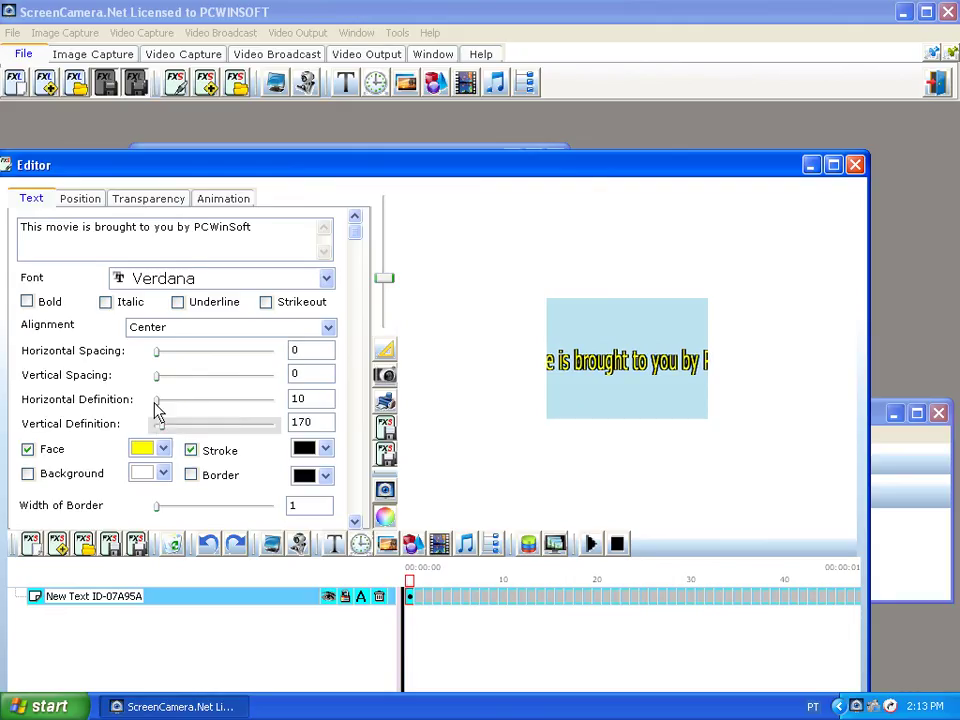
left_click(157, 401)
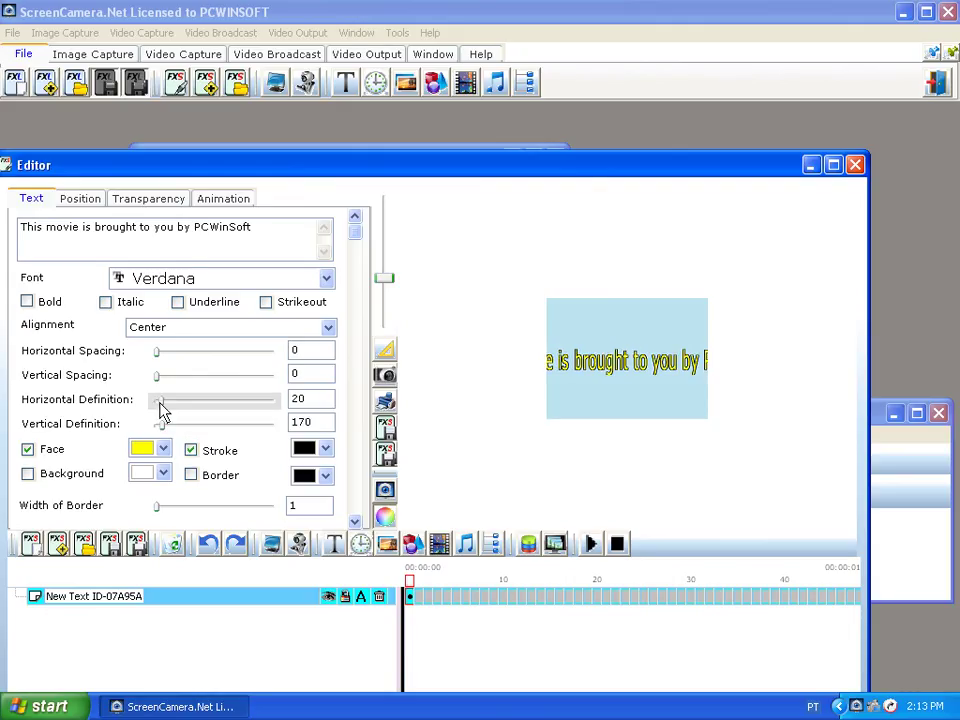
left_click(47, 305)
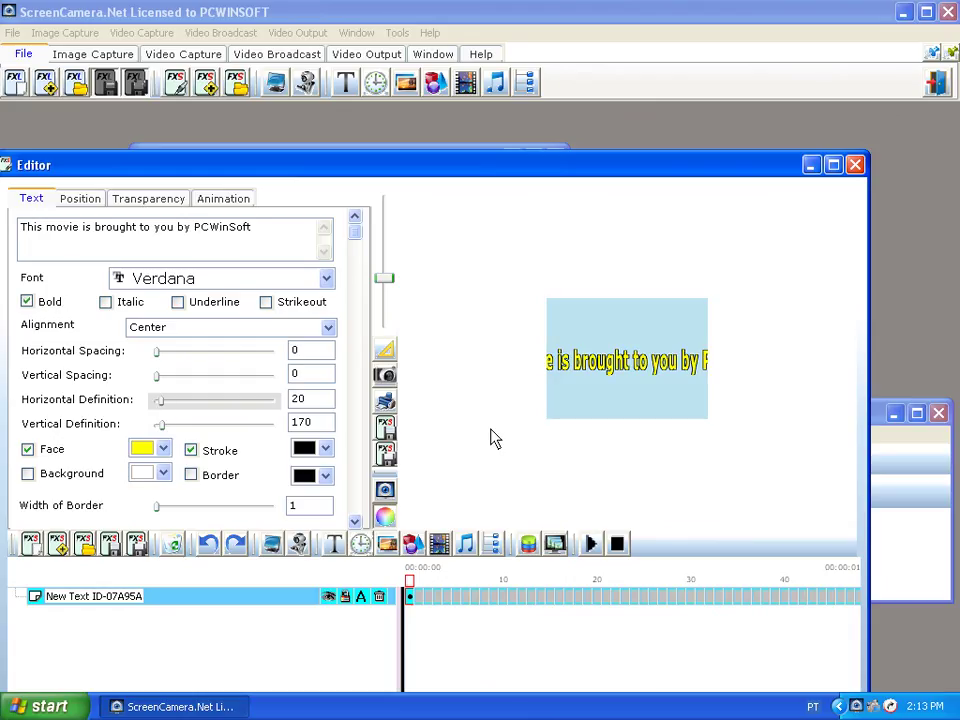
- Move the text just outside the right edge of the video frame, level with the frame's bottom area
left_click(615, 370)
left_click(401, 326)
left_click_drag(385, 277, 386, 291)
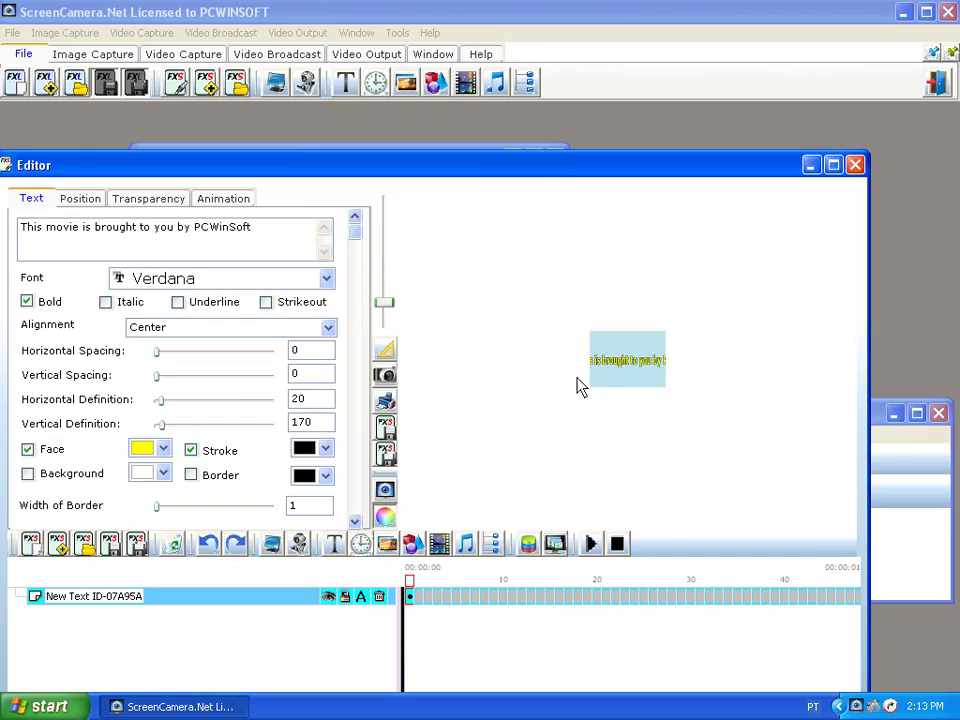
left_click(612, 368)
left_click(731, 385)
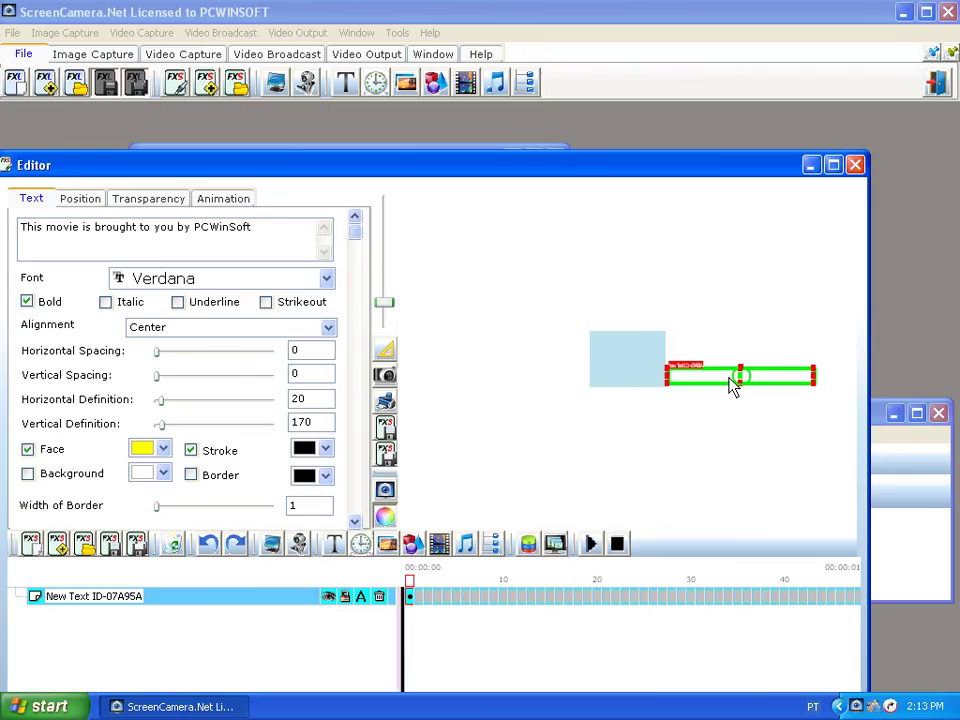
left_click_drag(728, 379, 730, 381)
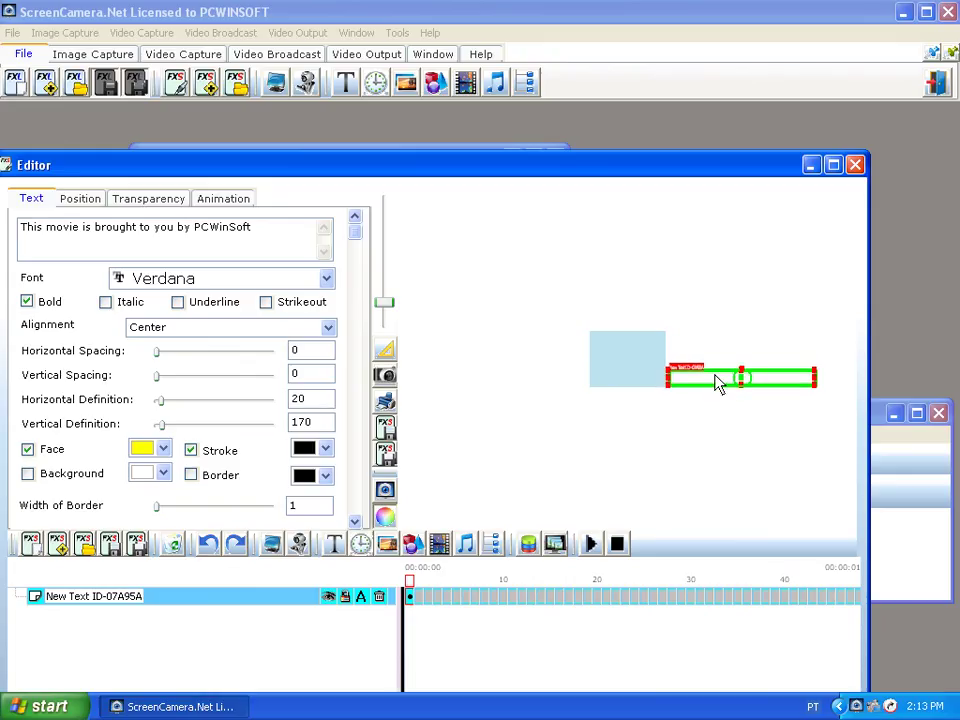
left_click(705, 430)
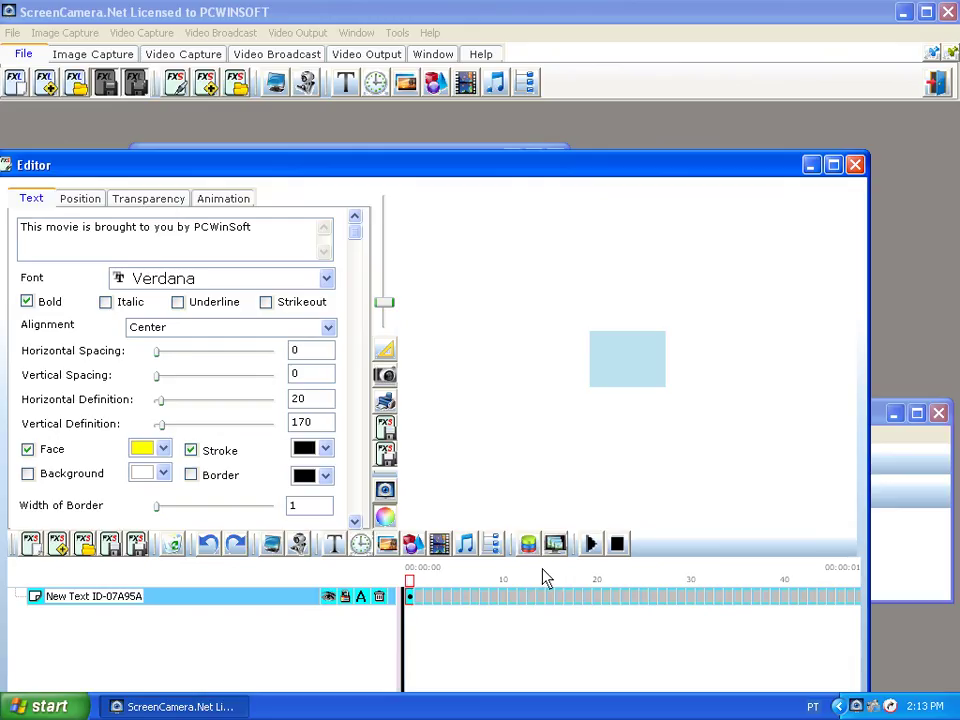
- Insert a key frame at frame 250 and move the text there just outside the video frame's left edge
left_click_drag(484, 172, 461, 154)
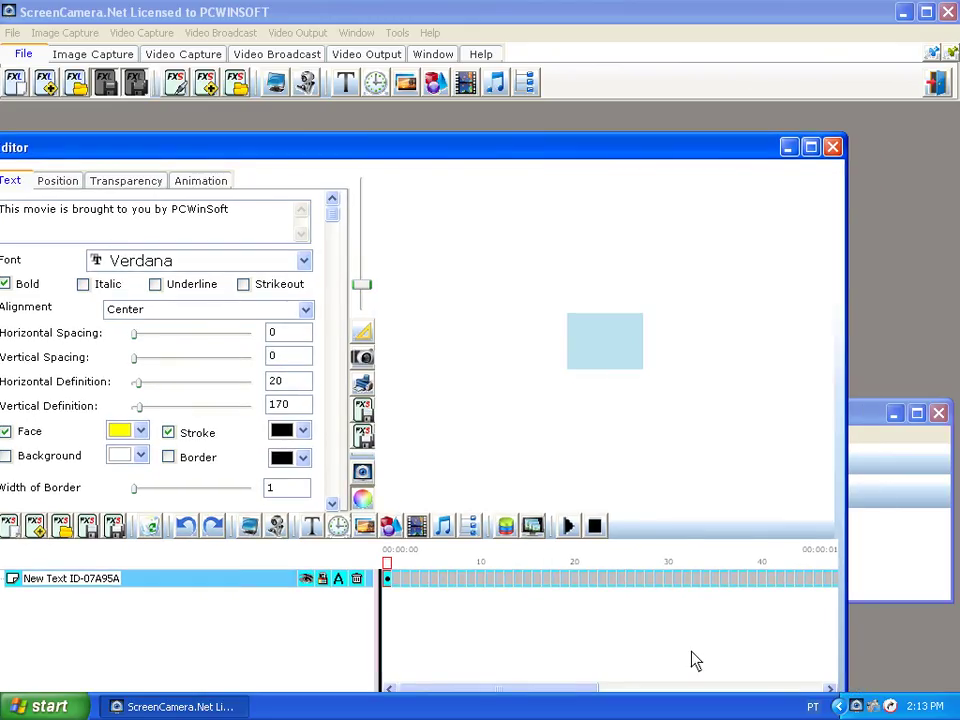
mouse_move(574, 697)
left_mouse_down()
mouse_move(622, 697)
mouse_move(577, 685)
left_mouse_up()
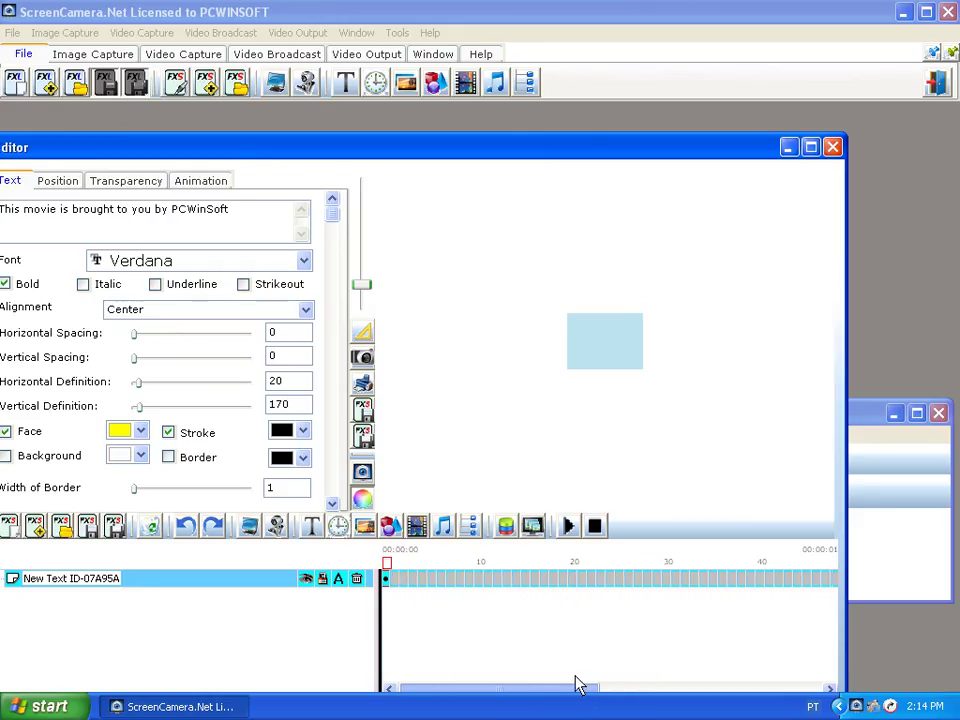
double_click(558, 150)
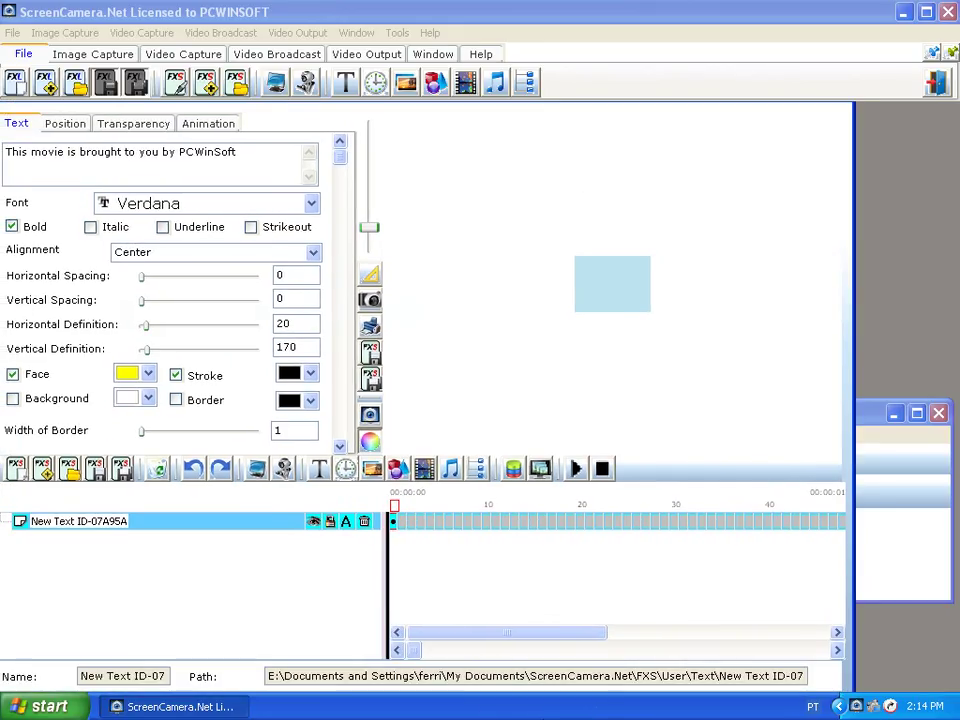
left_click_drag(422, 651, 469, 658)
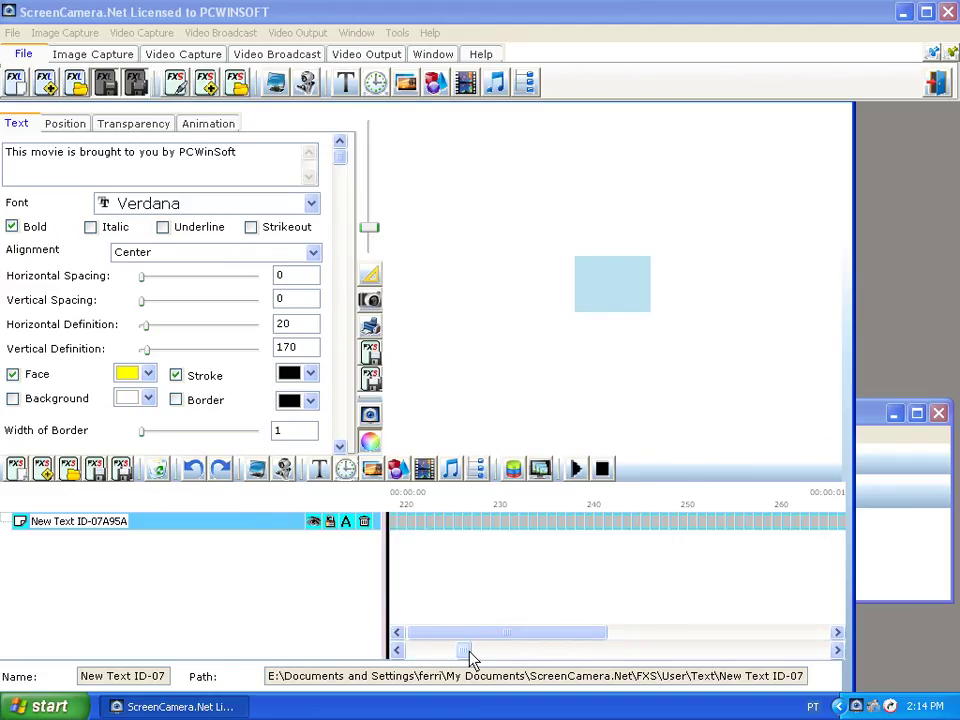
right_click(684, 525)
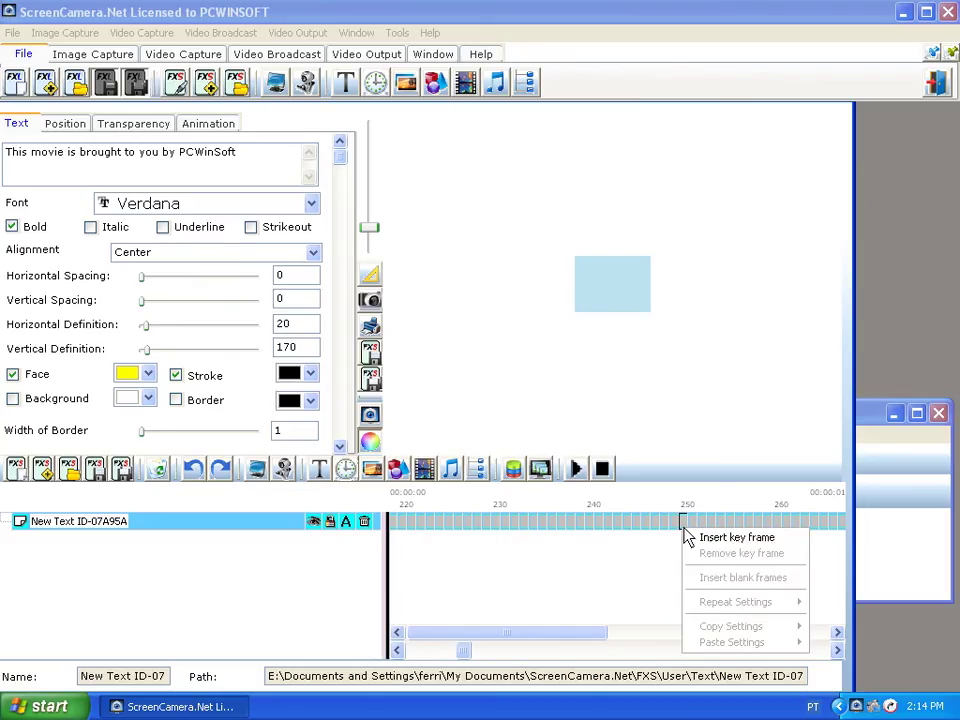
left_click(700, 536)
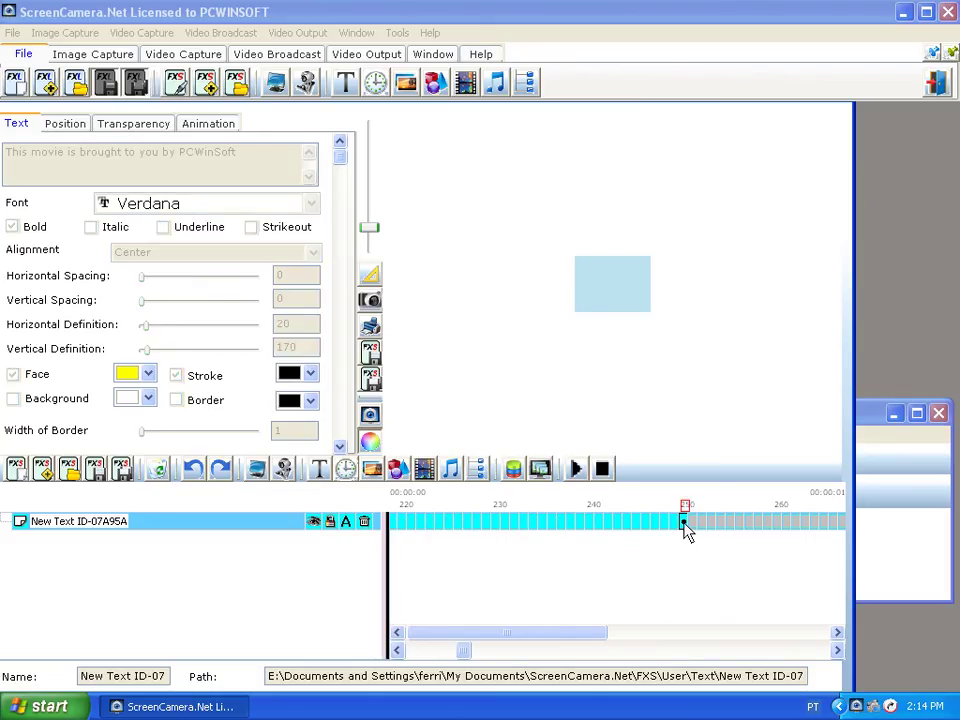
left_click(672, 309)
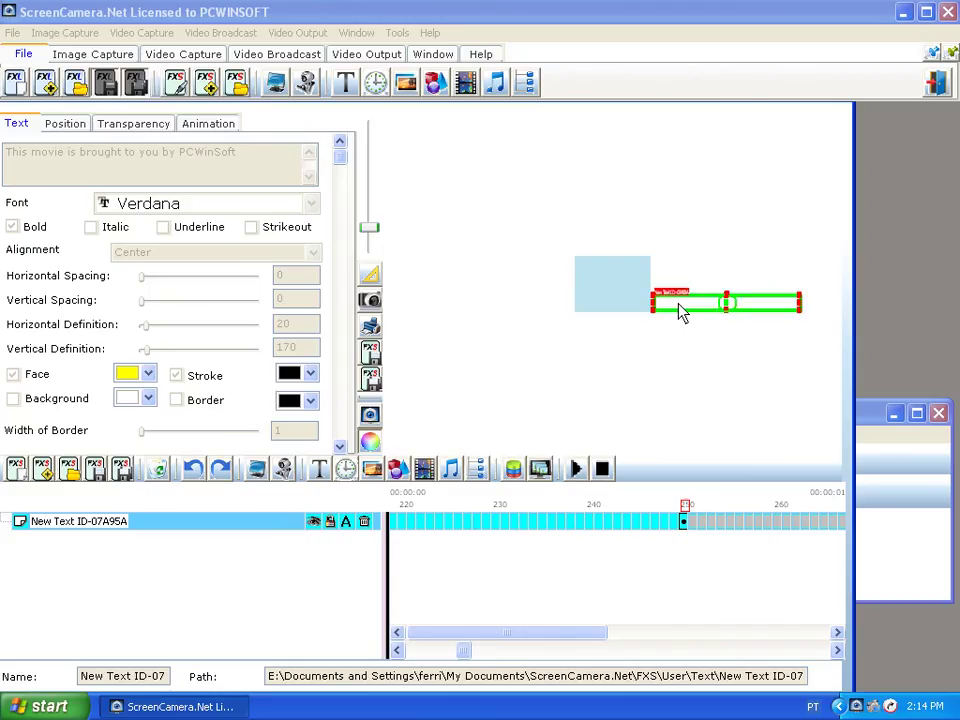
left_click(698, 313)
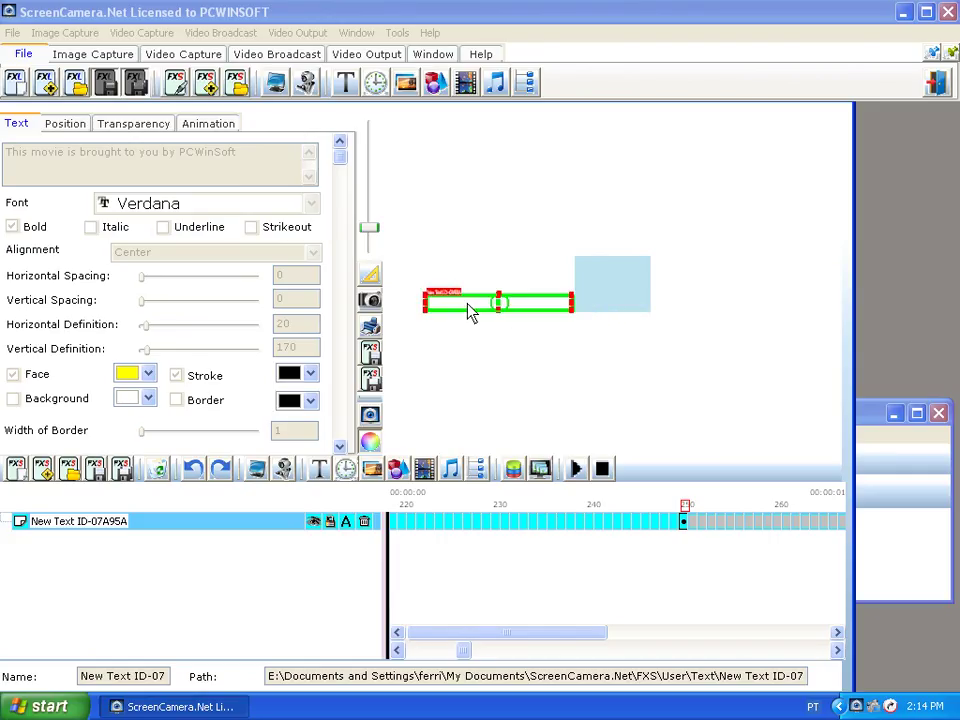
- Save the text effect under the file name "rolling text" and check an earlier frame of its animation
left_click(371, 380)
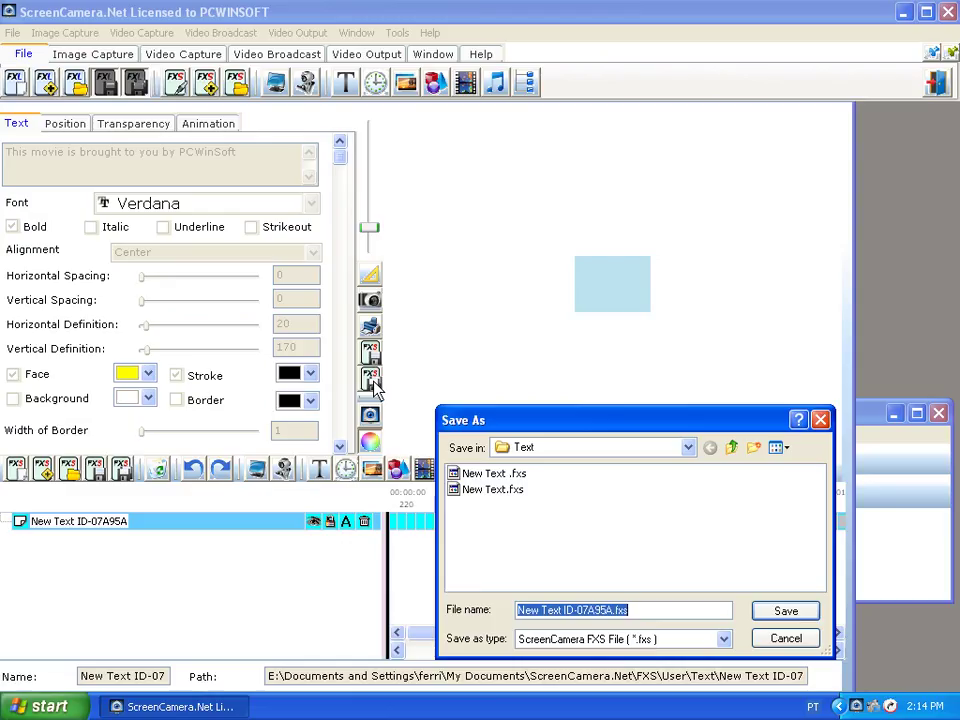
type("rolling text")
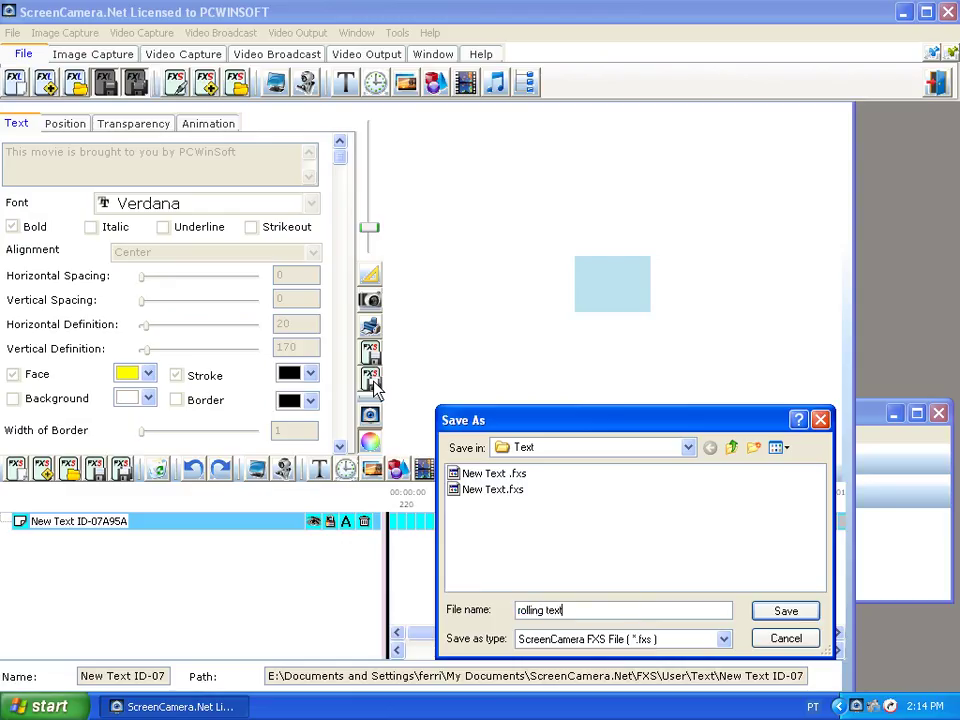
left_click(785, 614)
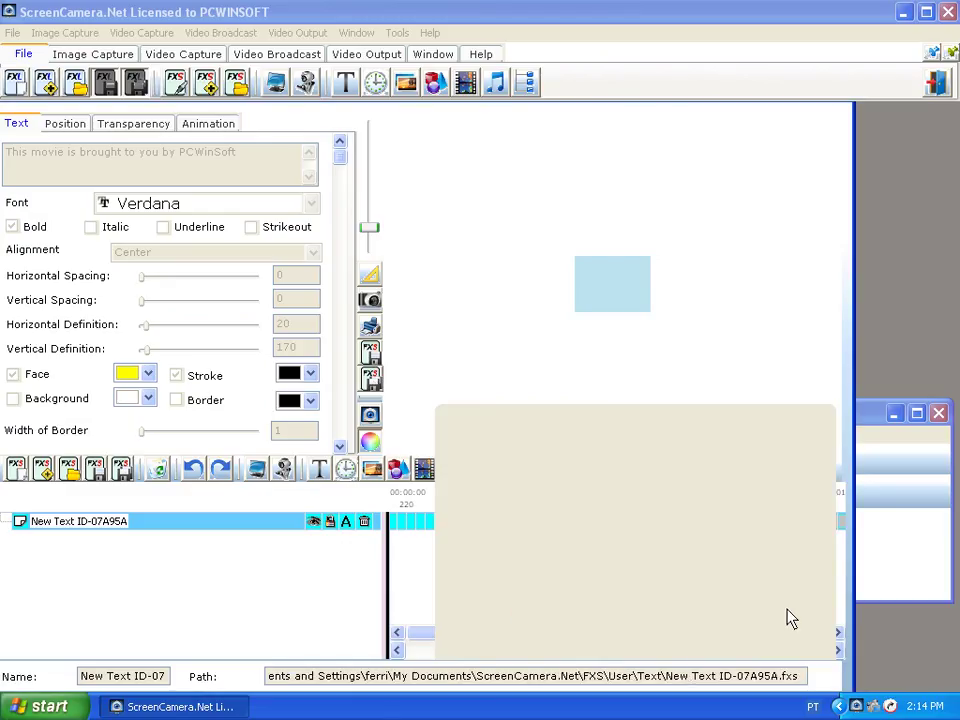
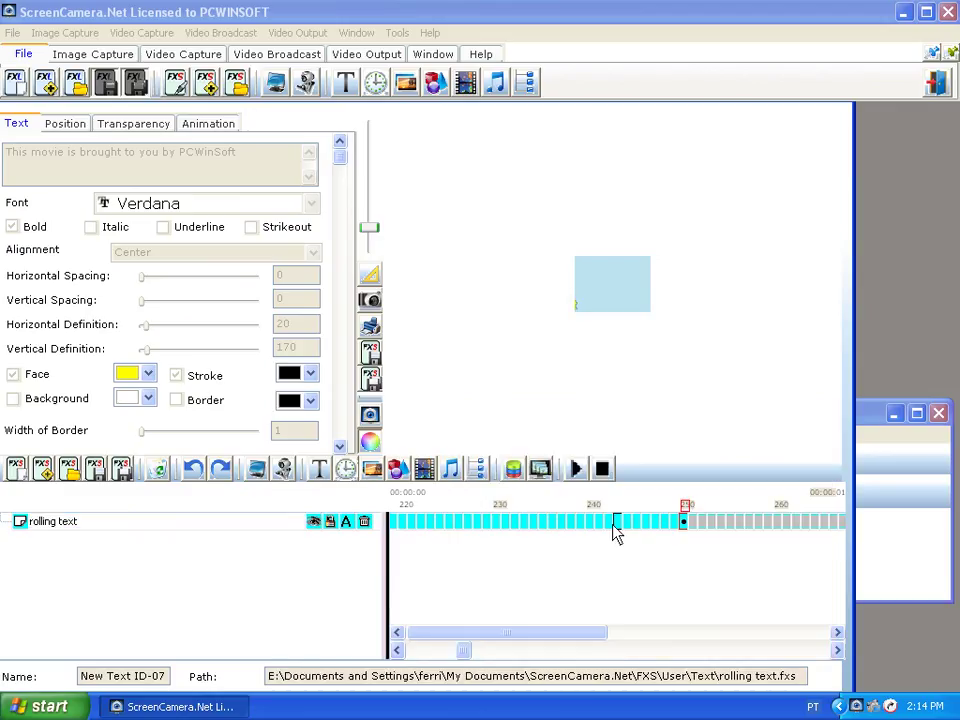
left_click(466, 522)
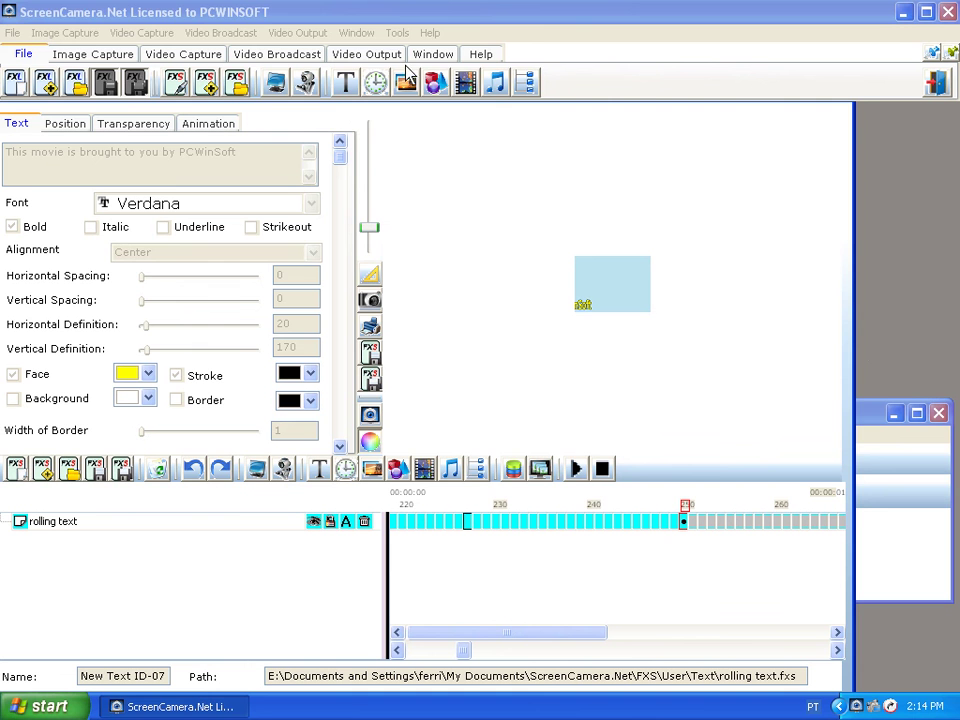
- Cascade the open windows, close the Editor, and move the Video Output Preview clear of the FXS Layer Manager
left_click(433, 54)
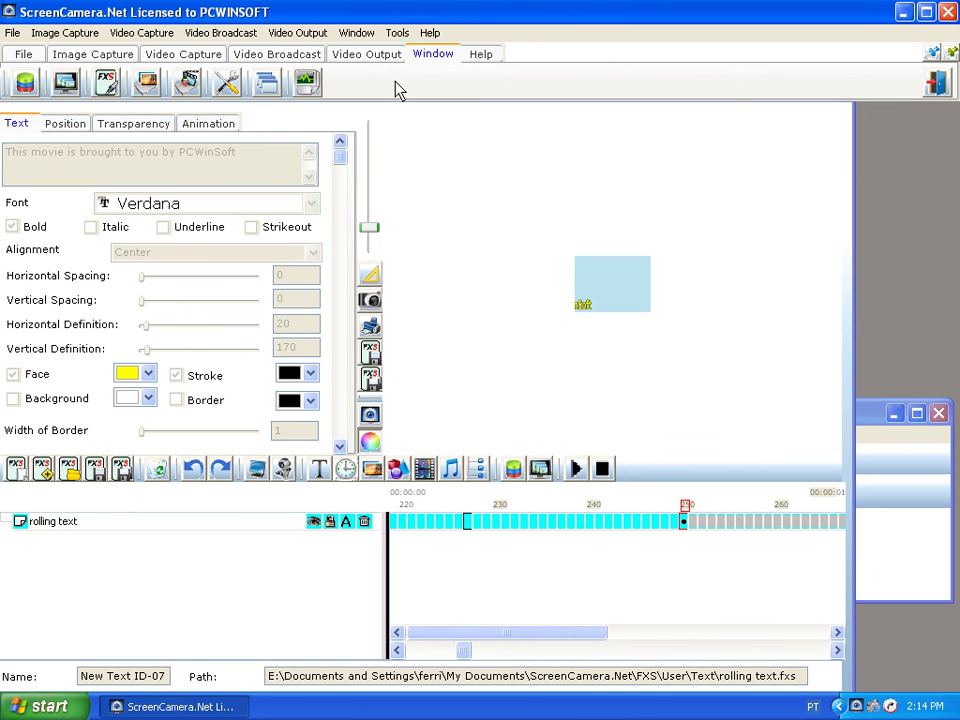
left_click(272, 85)
left_click(262, 93)
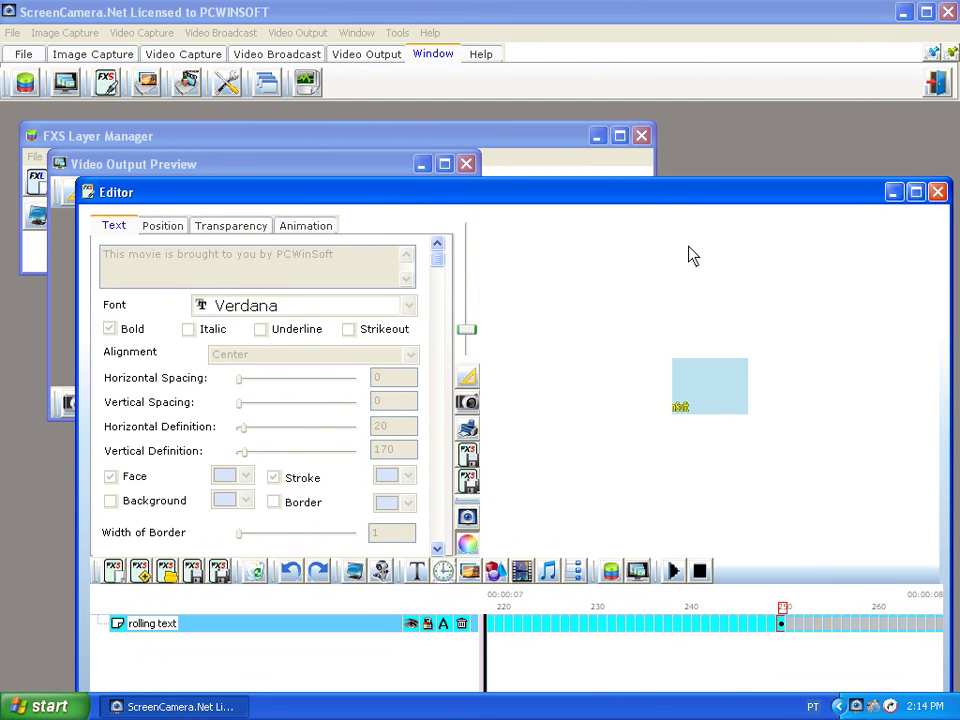
left_click_drag(686, 200, 546, 228)
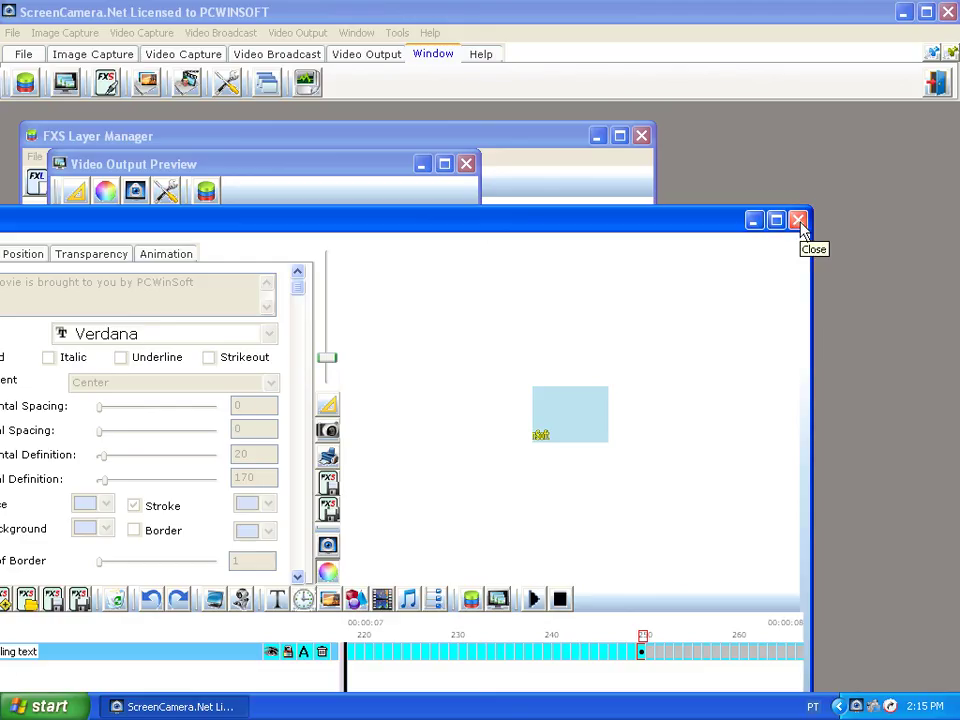
left_click(799, 221)
left_click_drag(364, 170, 639, 279)
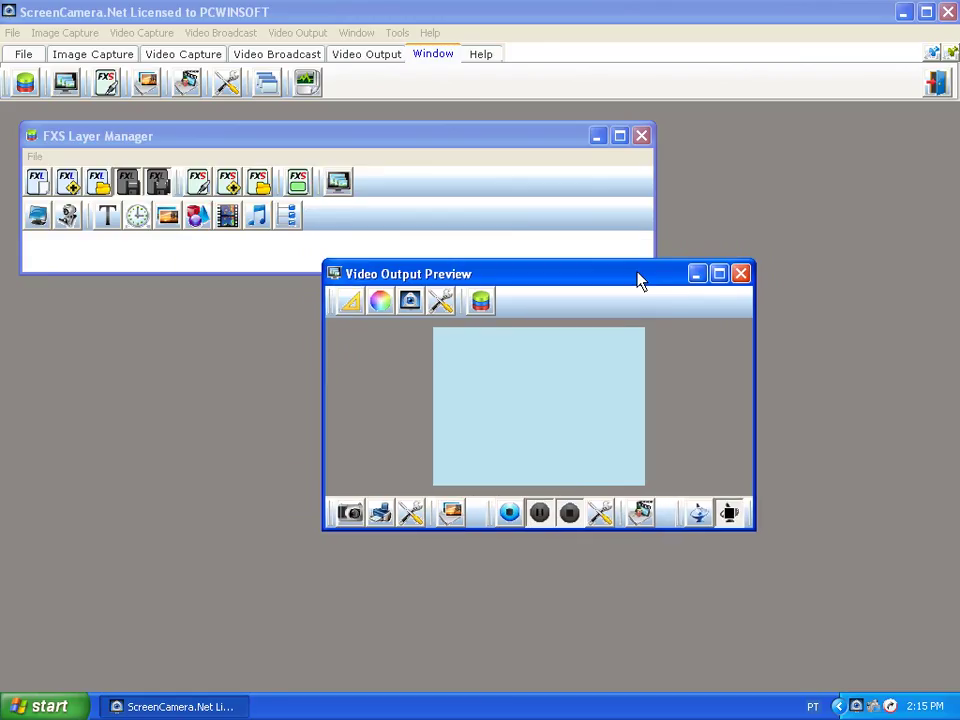
- Add the saved rocky video file effect as a layer and place its playback window below the FXS Layer Manager
left_click(229, 224)
mouse_move(240, 232)
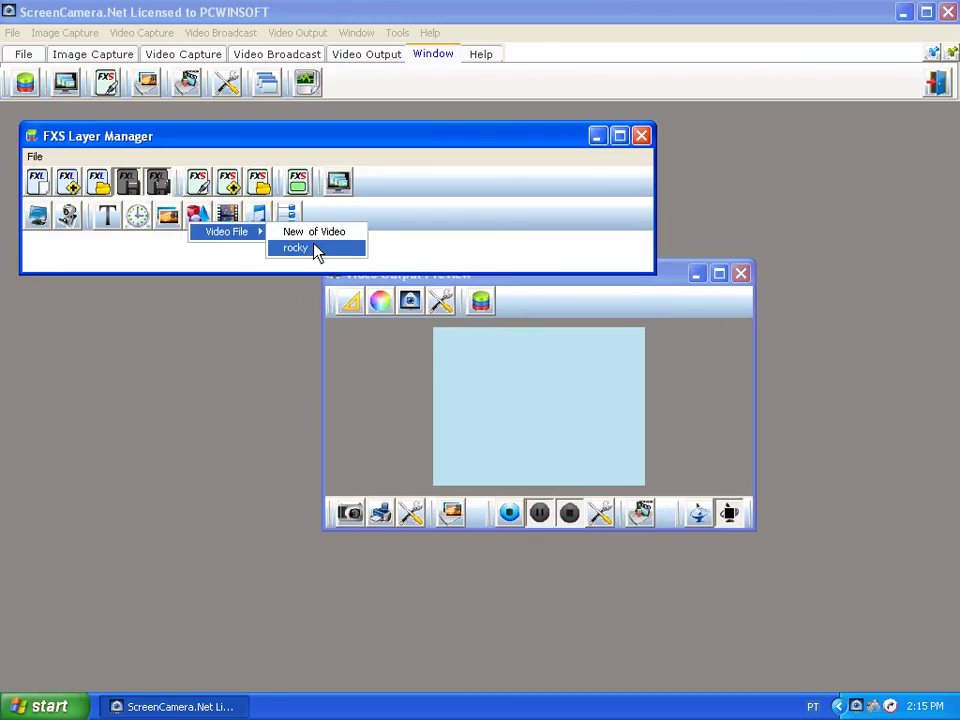
left_click(314, 250)
left_click_drag(480, 303, 190, 294)
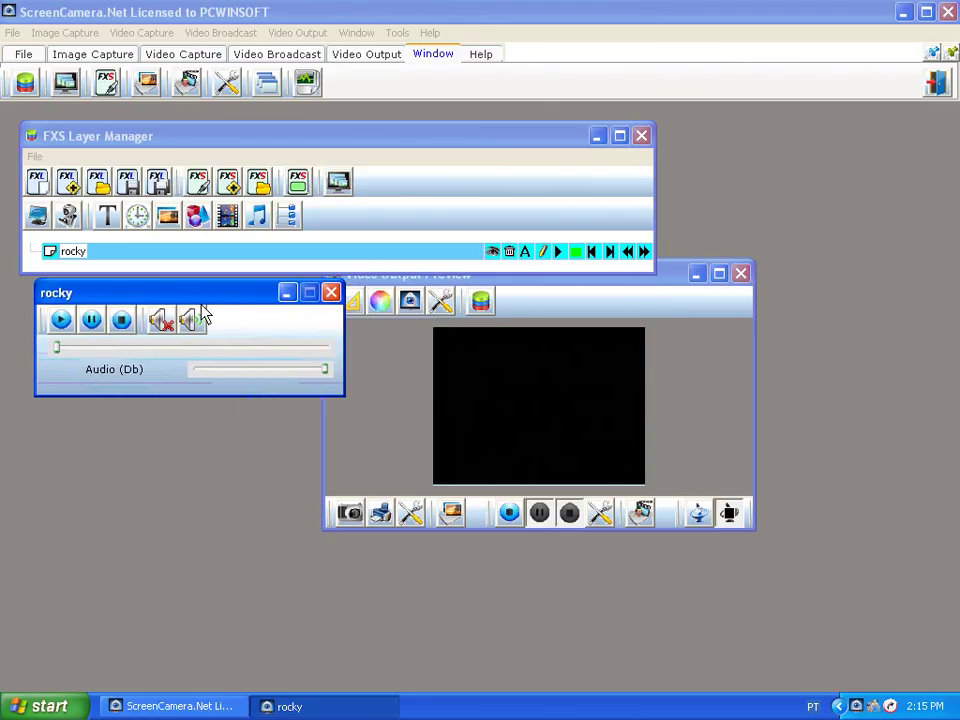
- Add the saved bottom bar rectangle effect as a layer above rocky
left_click(195, 224)
left_click(195, 224)
mouse_move(197, 236)
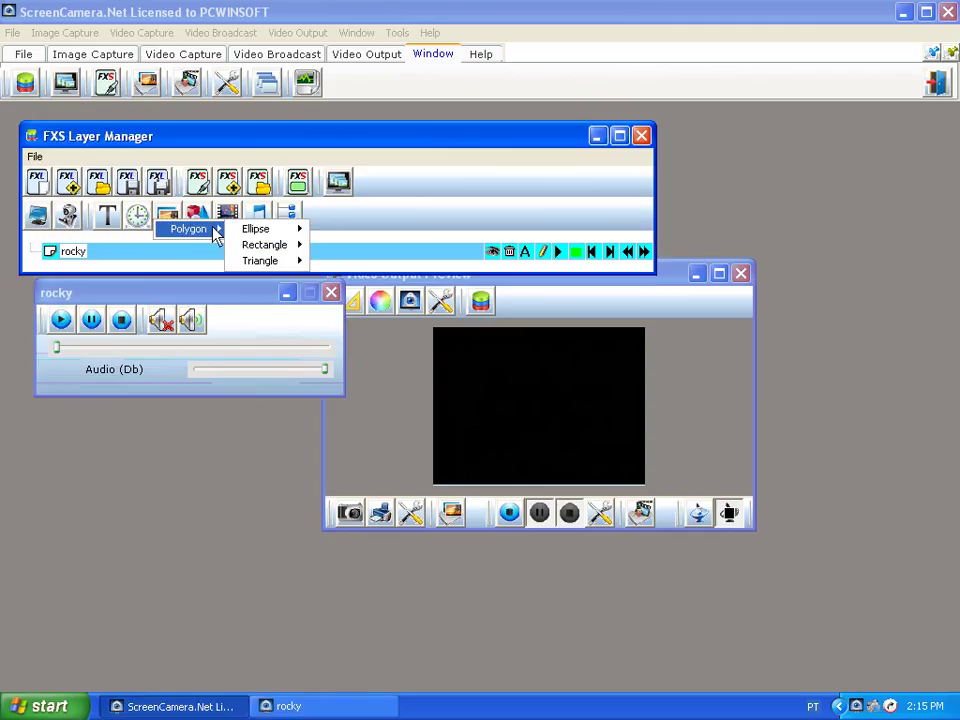
mouse_move(258, 248)
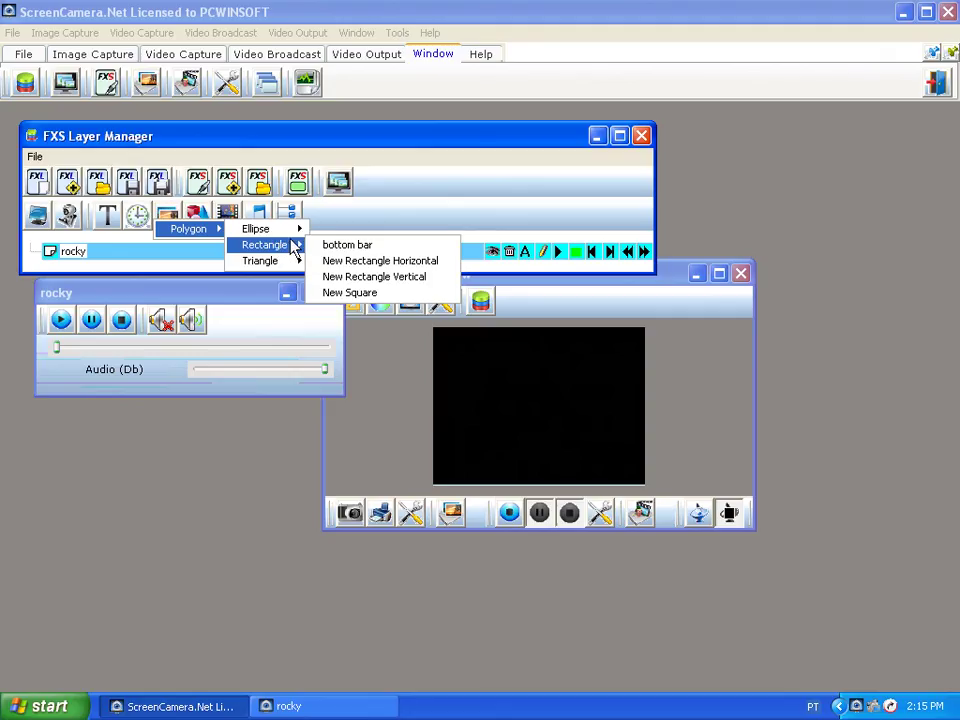
left_click(357, 248)
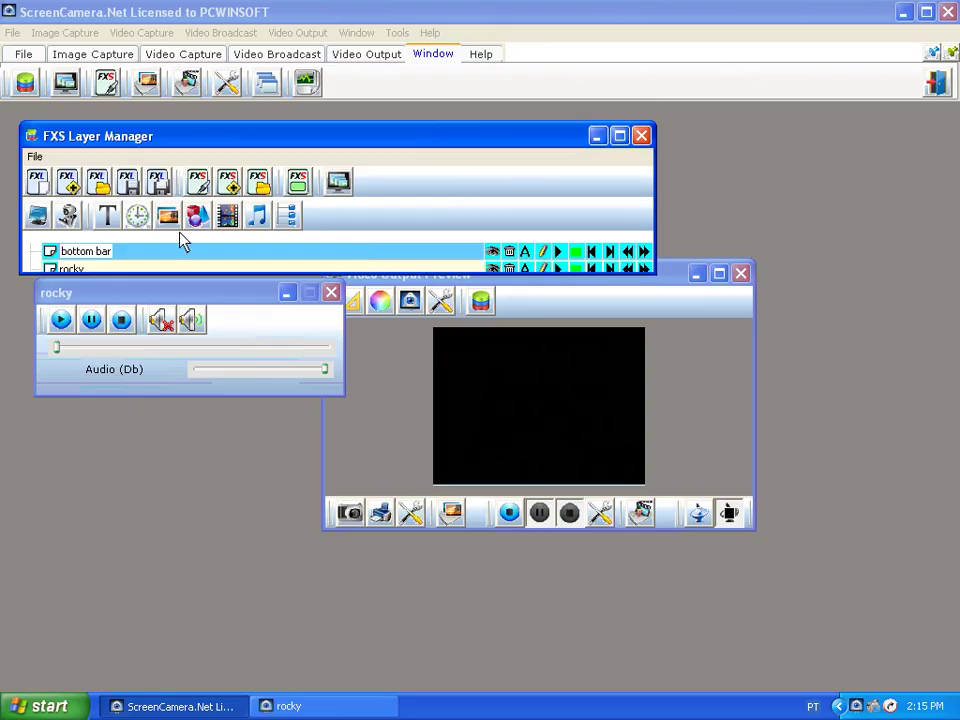
- Add the saved rolling text effect as the uppermost layer and move the rocky player and Video Output Preview windows off the layer list
left_click(112, 222)
mouse_move(115, 228)
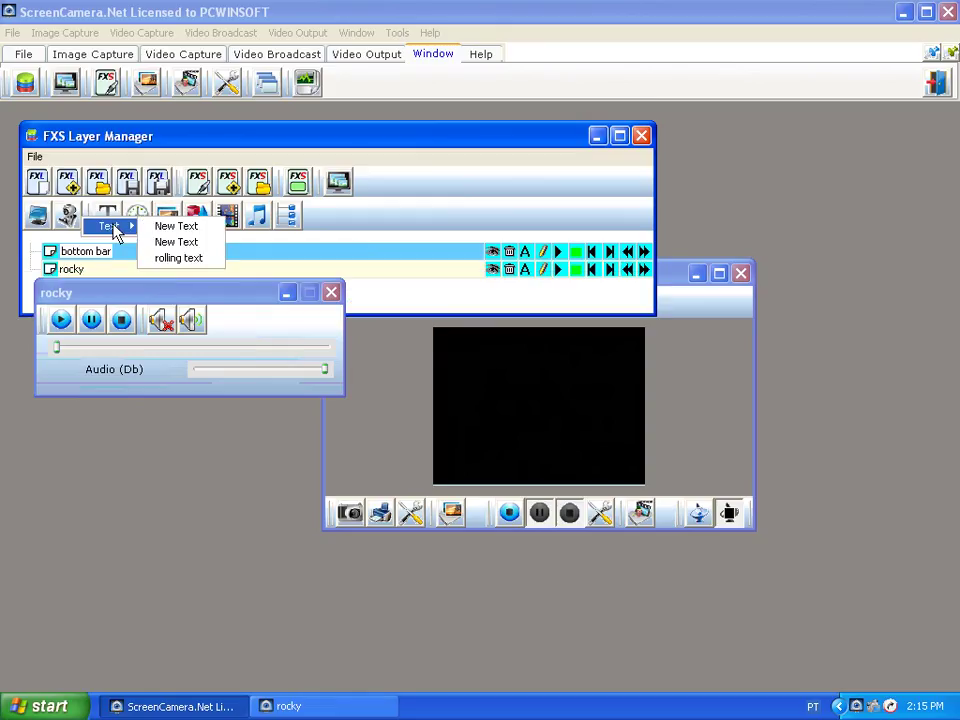
left_click(186, 258)
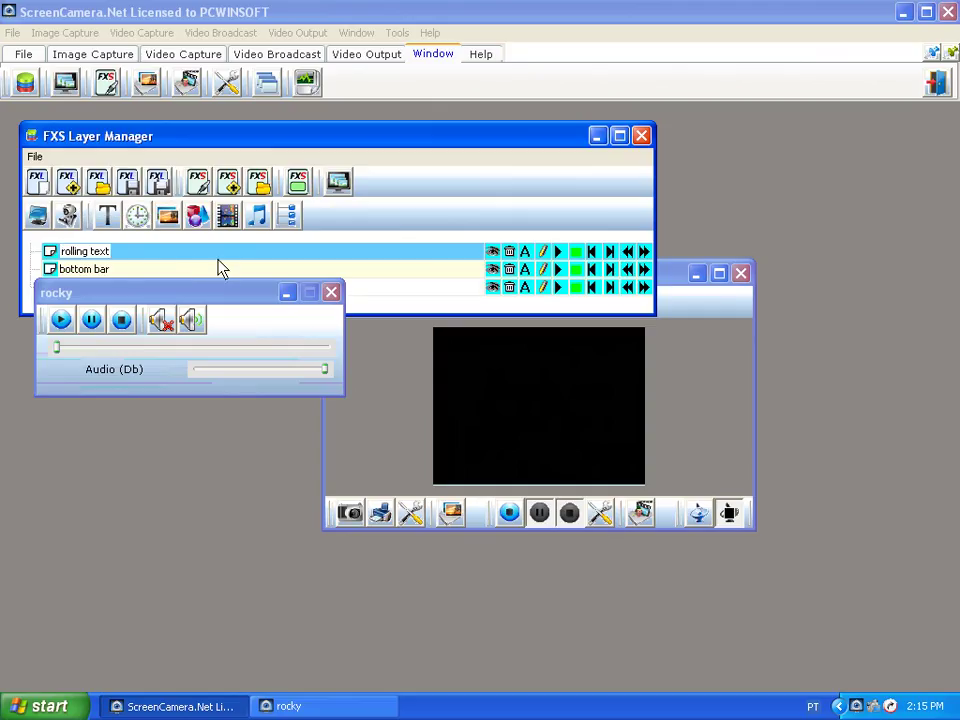
left_click_drag(231, 297, 212, 414)
left_click_drag(671, 276, 745, 298)
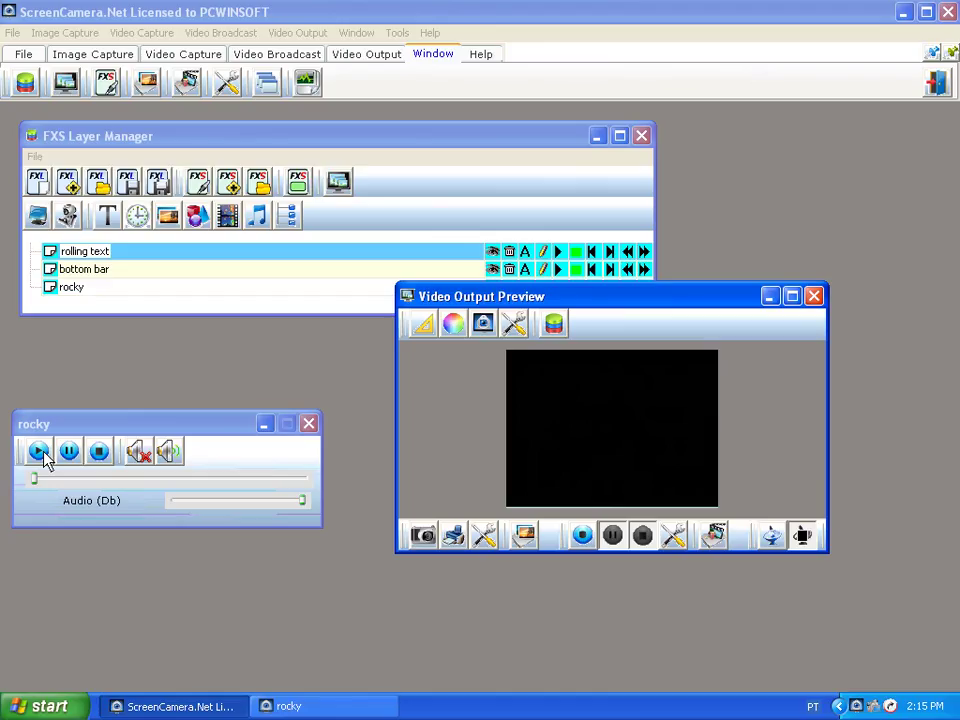
- Play the rocky movie, run the bottom bar and rolling text animations over it, and rewind bottom bar to its first frame
left_click(39, 452)
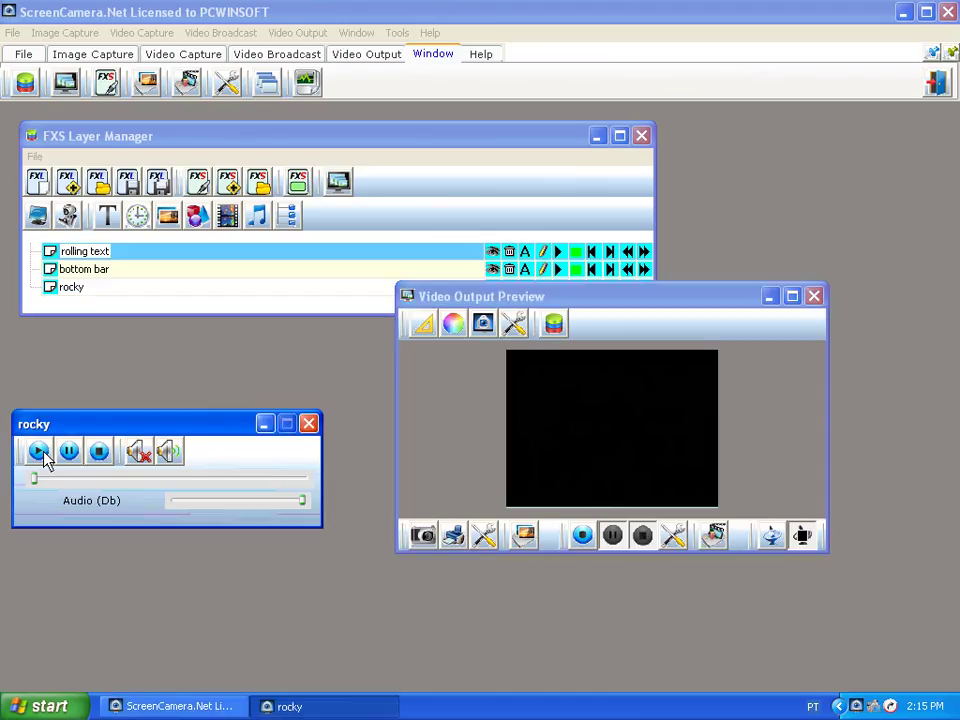
left_click(203, 280)
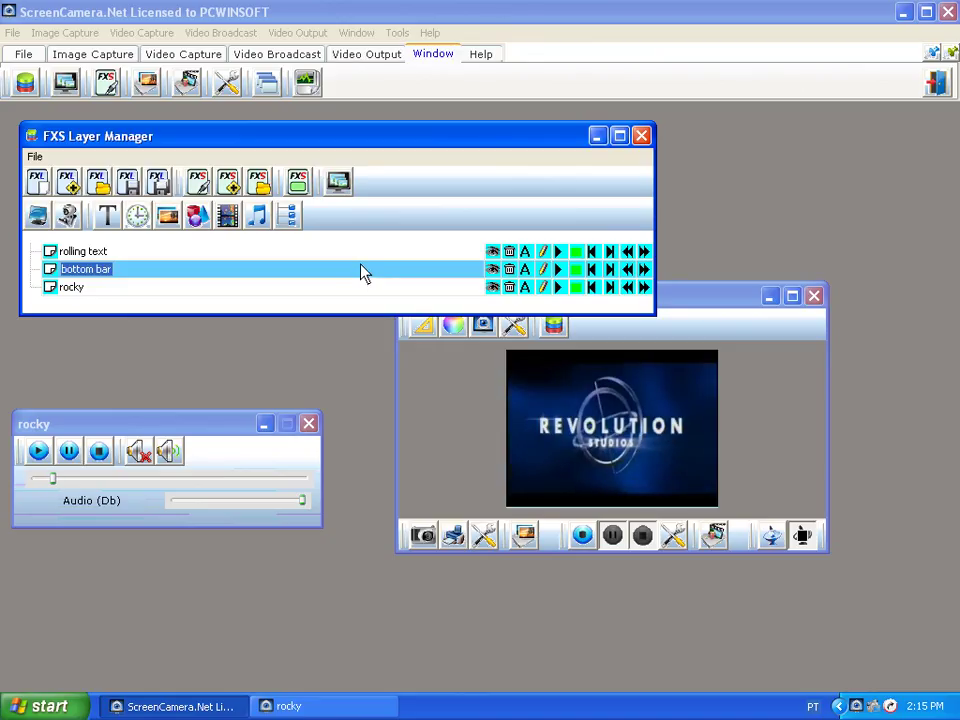
left_click(560, 270)
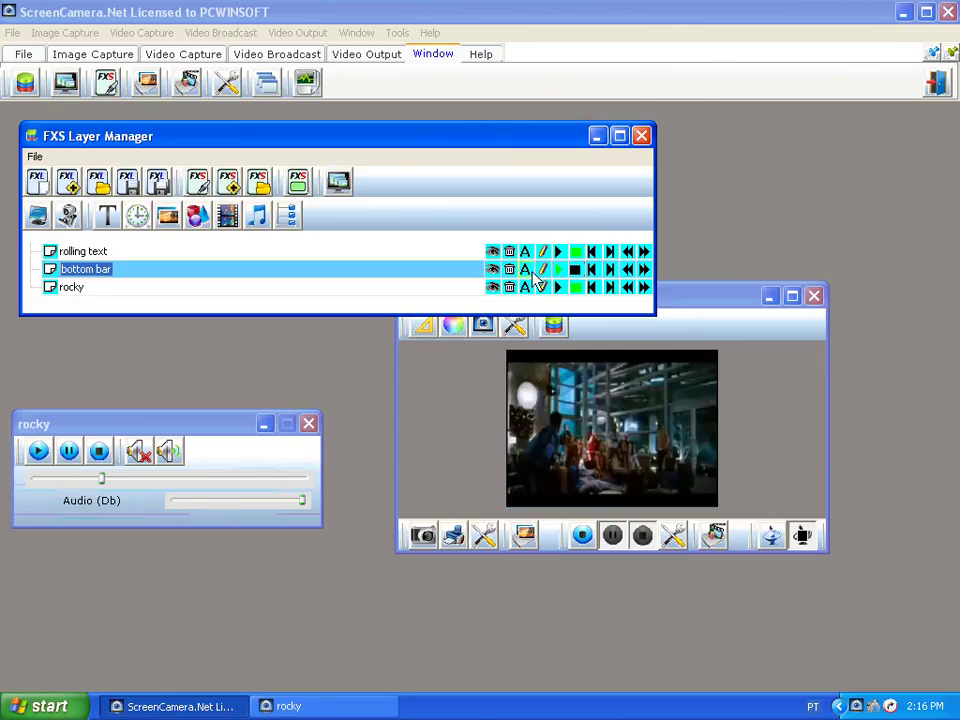
left_click(559, 251)
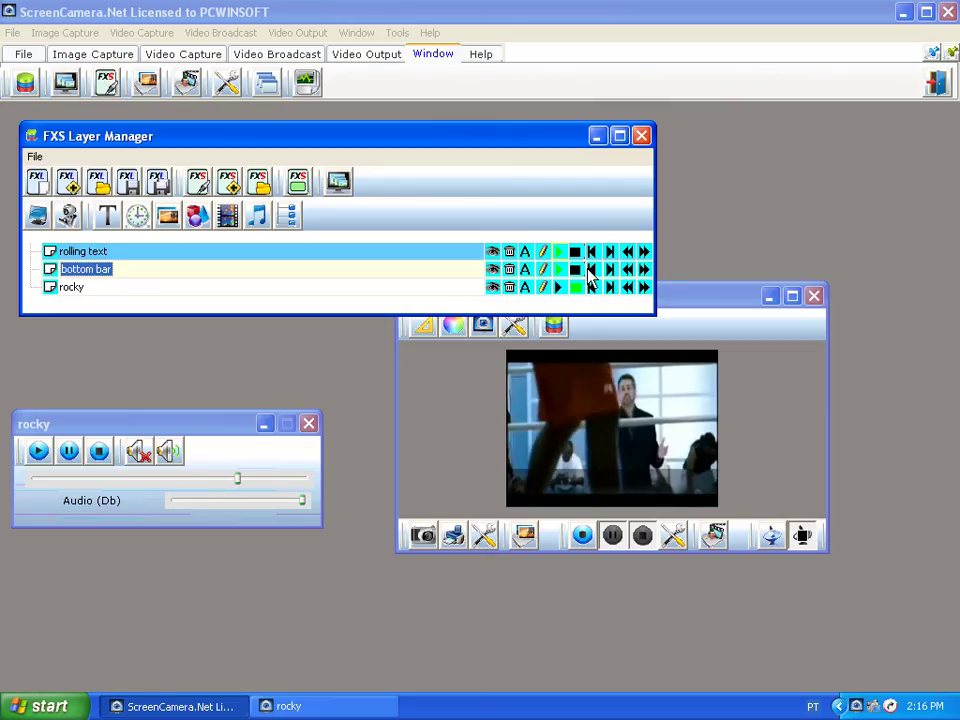
left_click(588, 270)
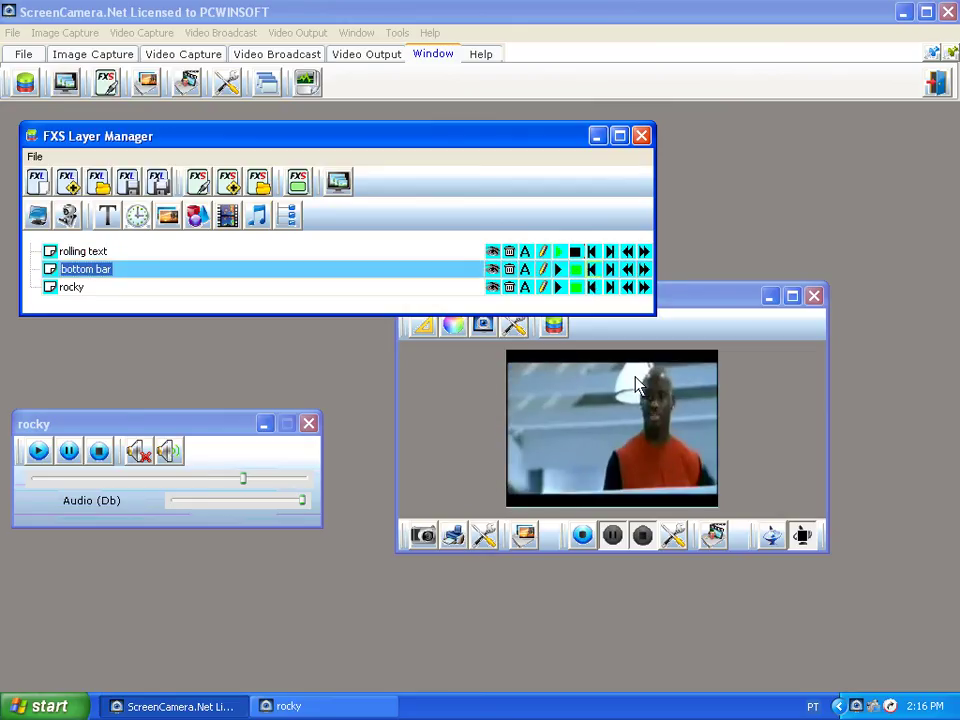